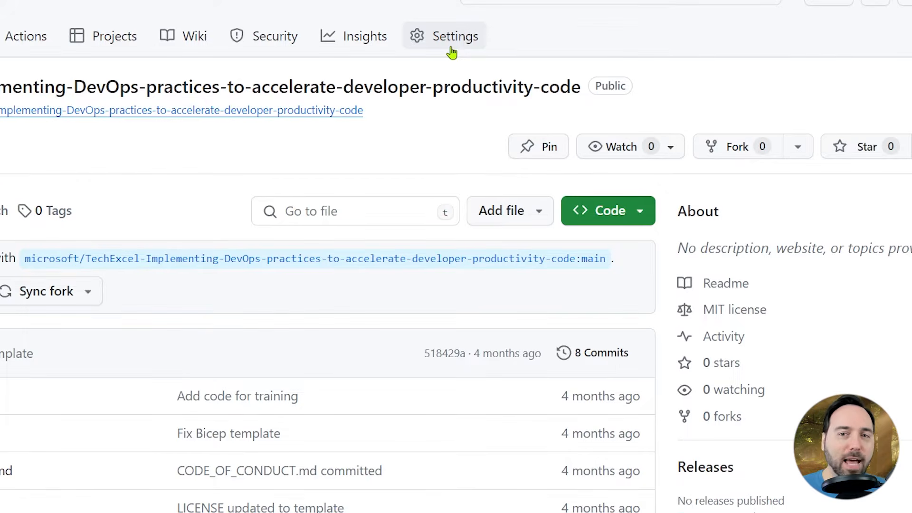
Enable the Issues feature in the repository's settings.
click(451, 47)
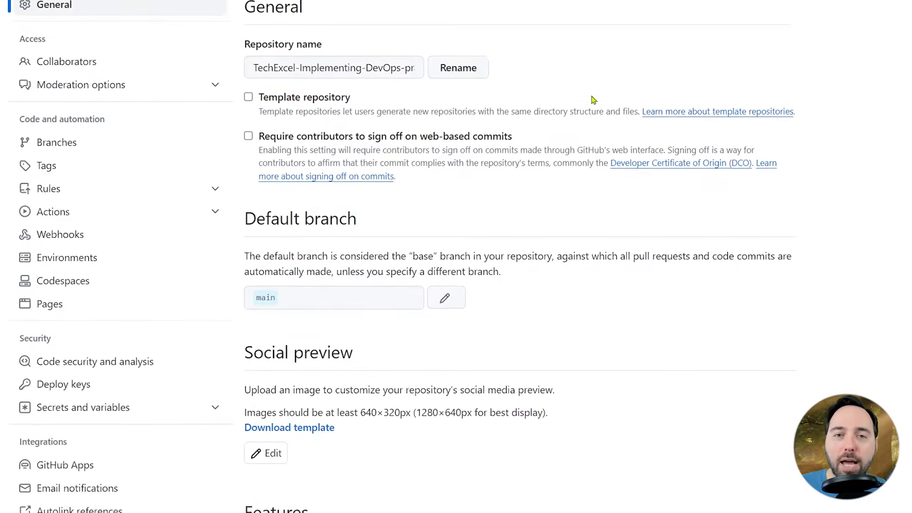
scroll(594, 99, down, 8)
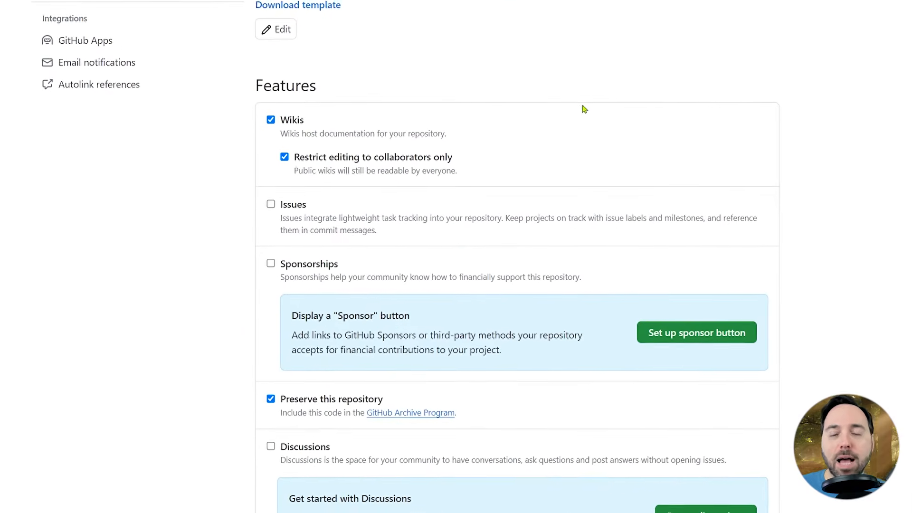
click(271, 204)
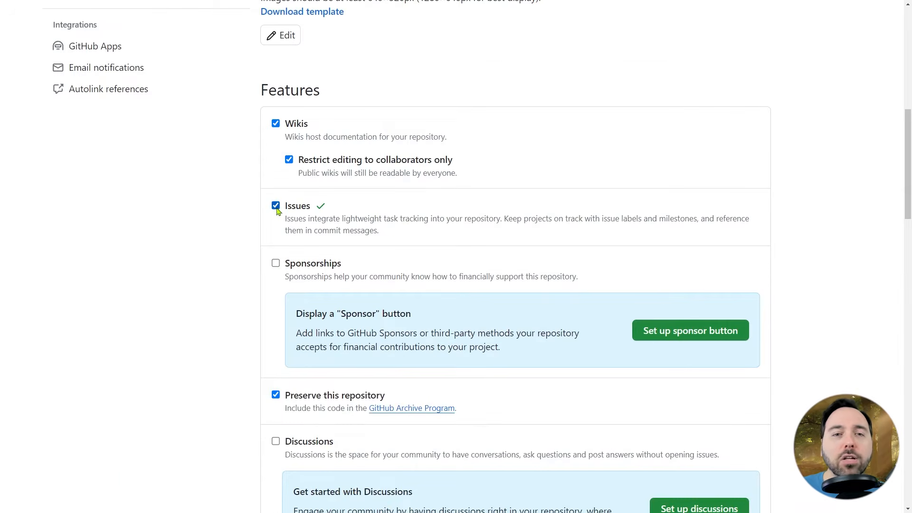
Review the repository's Collaborators settings and the add-people dialog, confirming access with GitHub Mobile.
scroll(263, 209, up, 10)
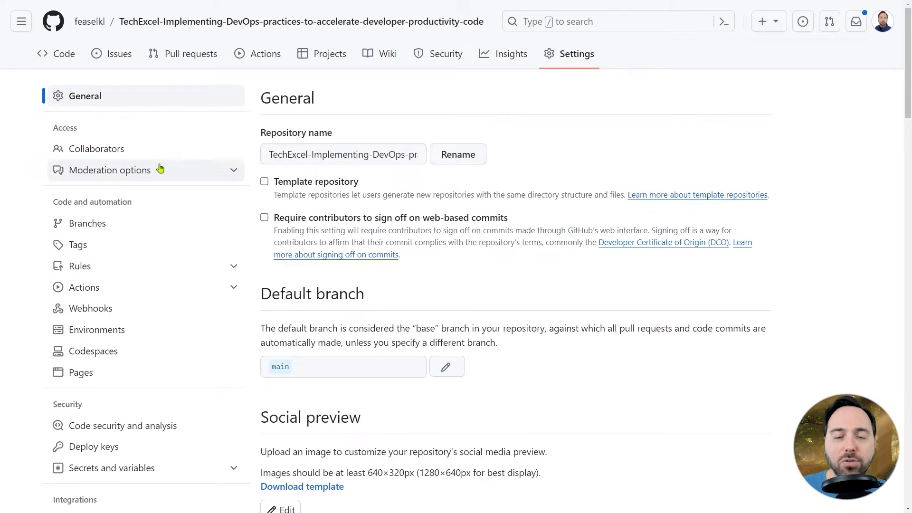
click(111, 156)
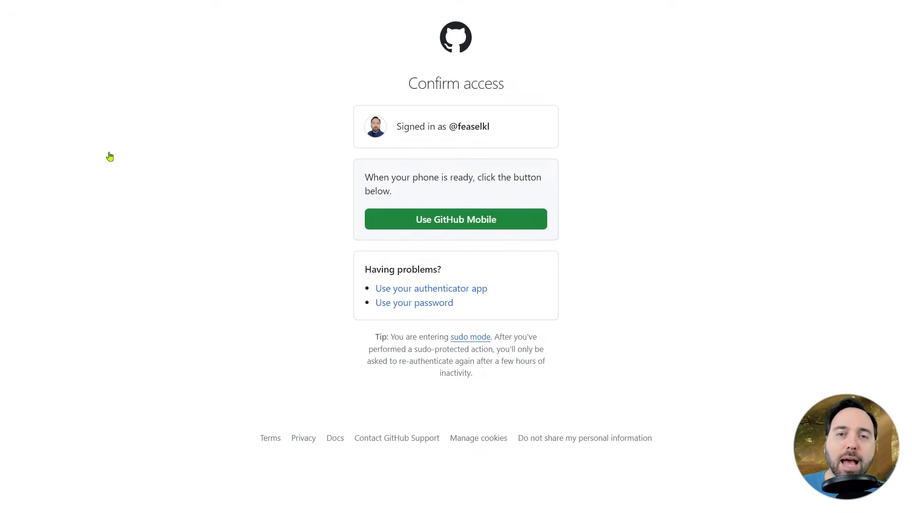
click(490, 218)
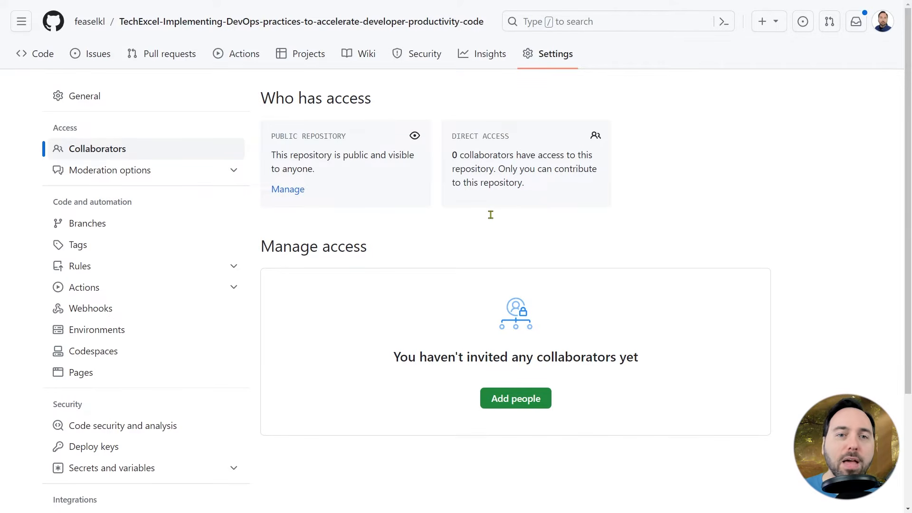
click(530, 408)
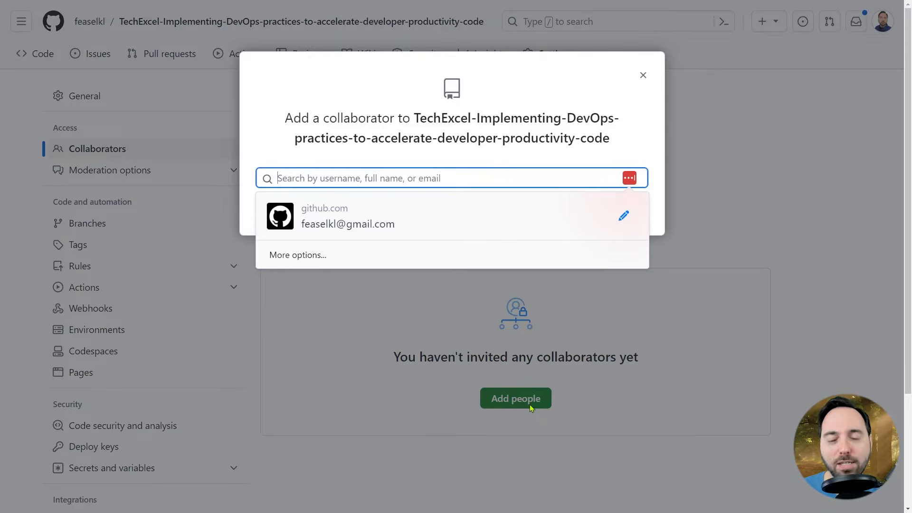
key(Escape)
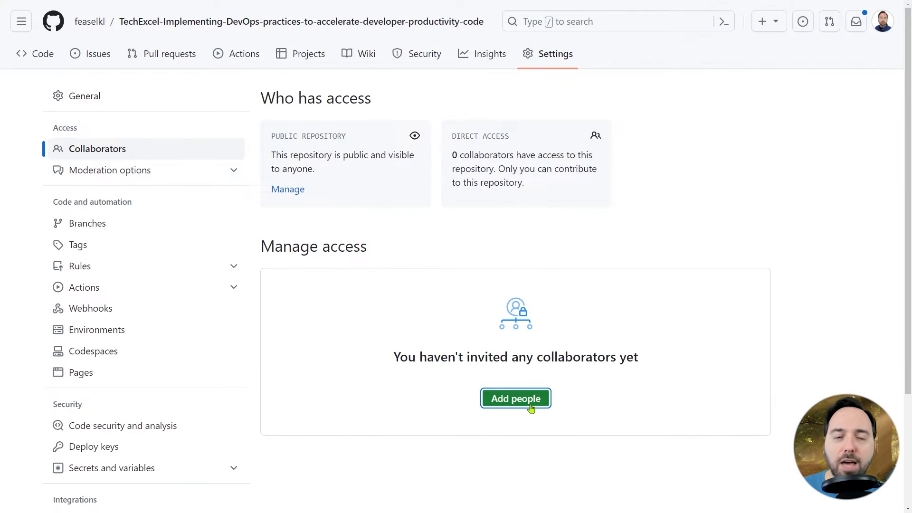
Start a new project for the repository from the Kanban template.
click(294, 62)
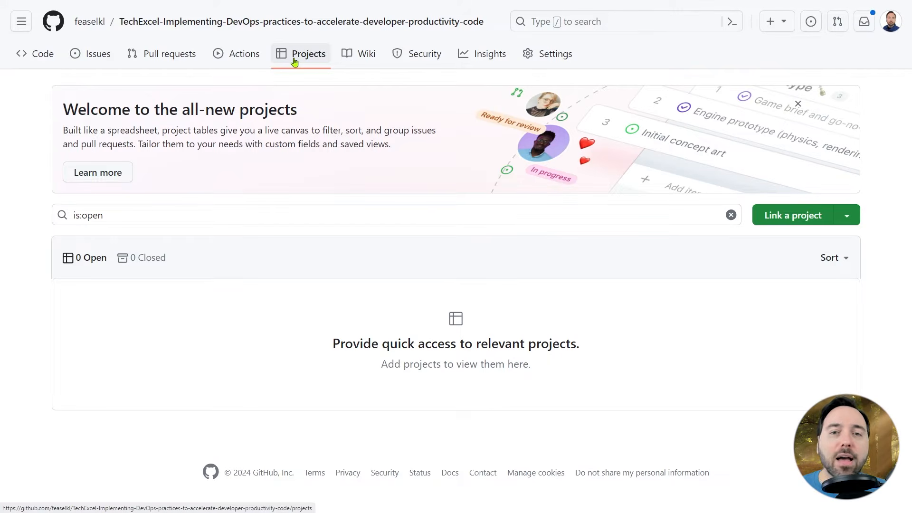
click(847, 216)
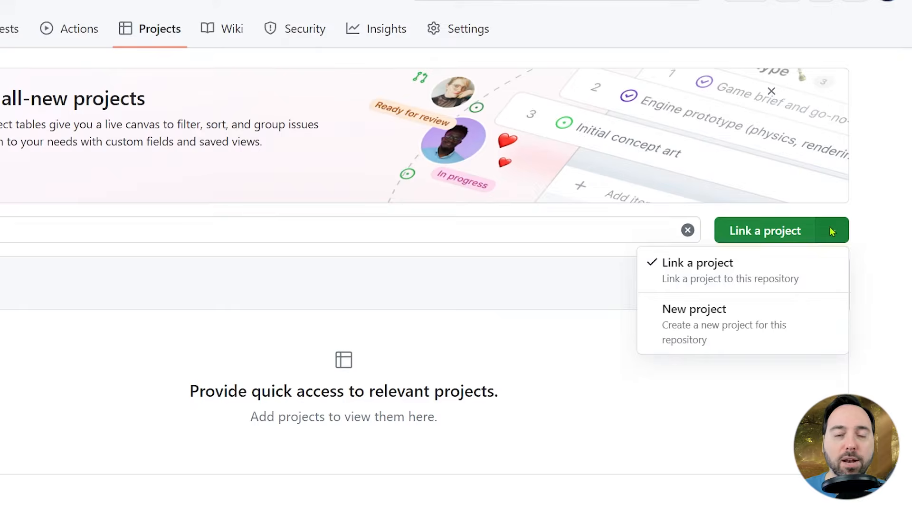
click(758, 342)
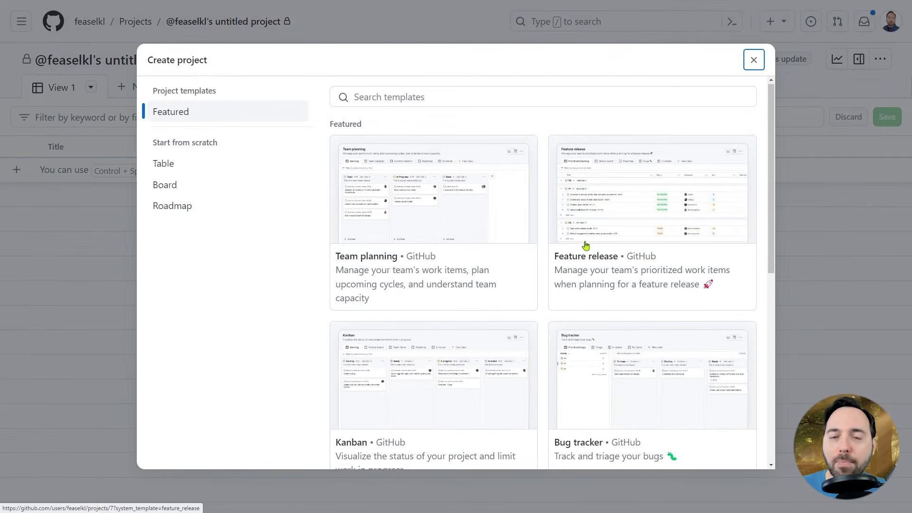
scroll(586, 246, down, 4)
scroll(586, 245, down, 4)
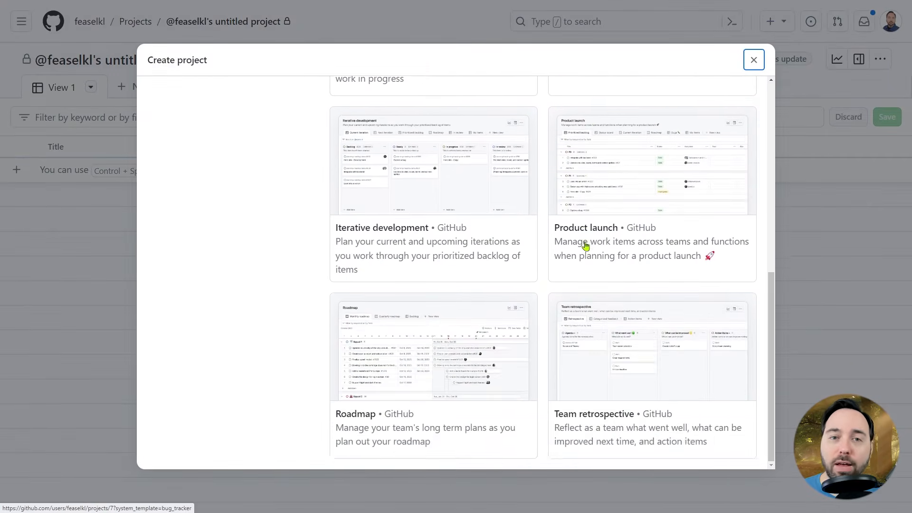
scroll(586, 245, up, 8)
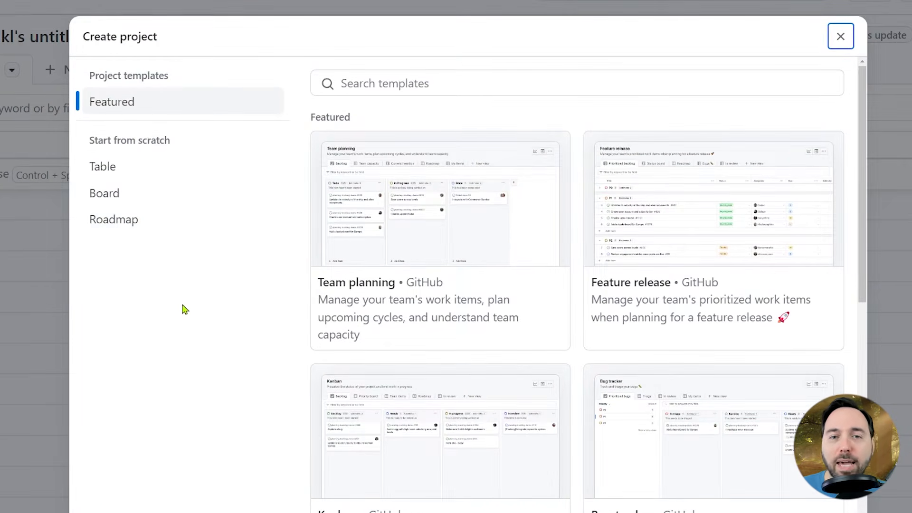
scroll(421, 315, down, 3)
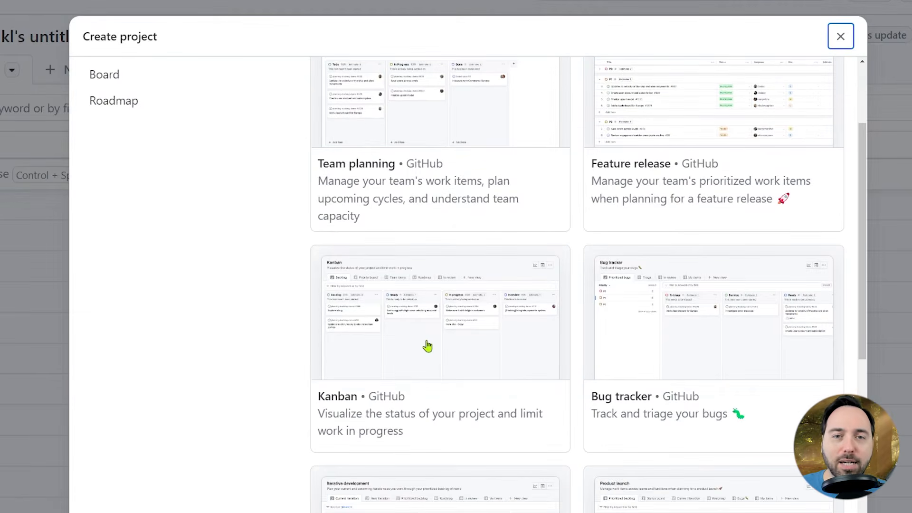
click(427, 347)
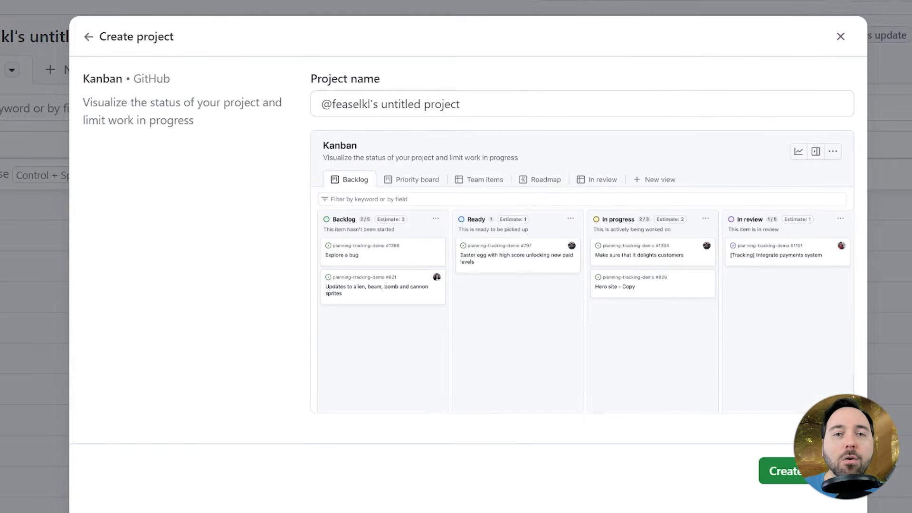
Name the project DevOps Kanban and create it.
click(463, 104)
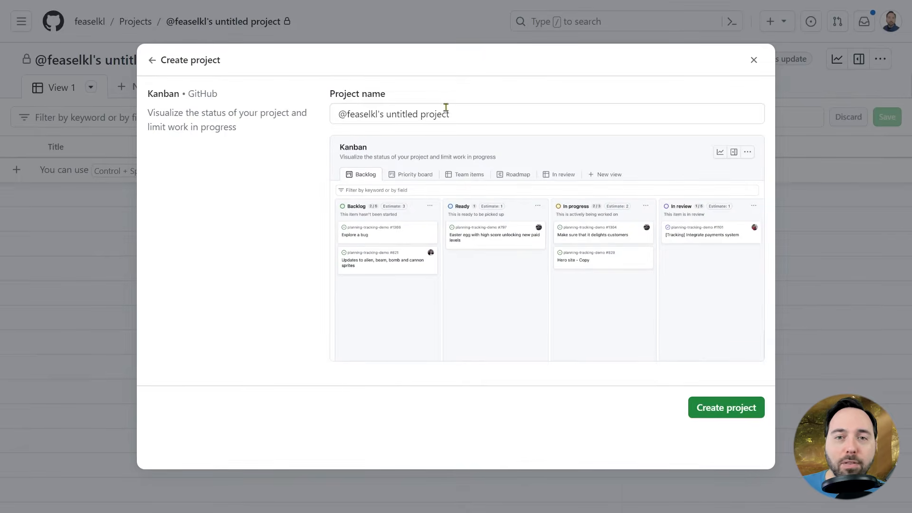
key(ctrl+a)
key(BackSpace)
text(DevOps Kanban)
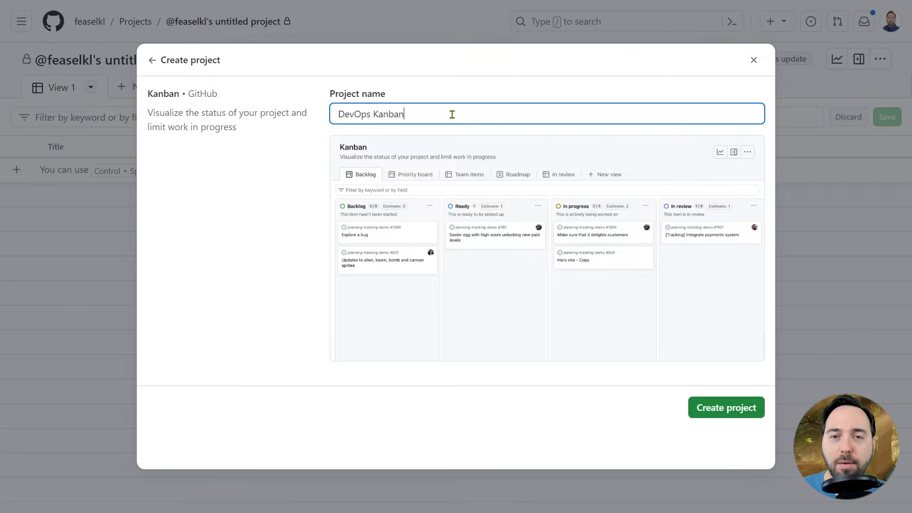
click(708, 414)
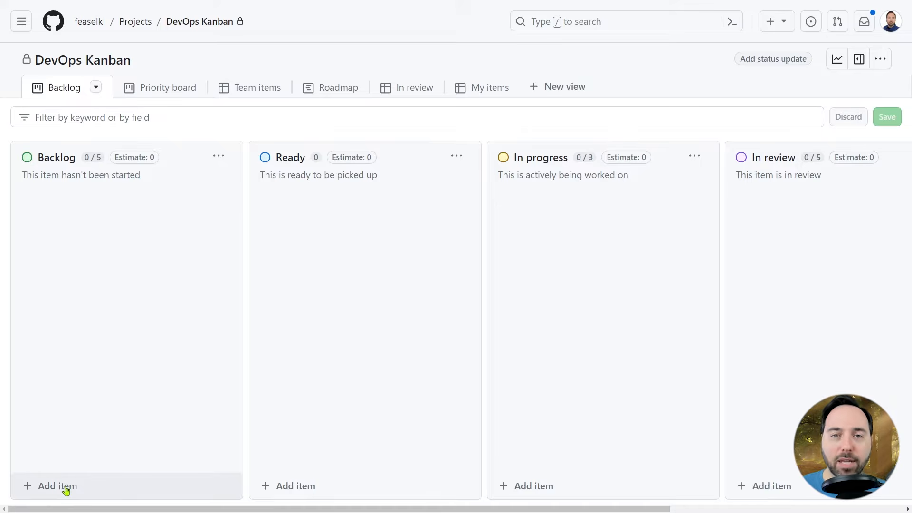
Add Backlog draft items "Git 'er done!", "Build the app", "Deploy the app" and "Mow my lawn!".
click(112, 495)
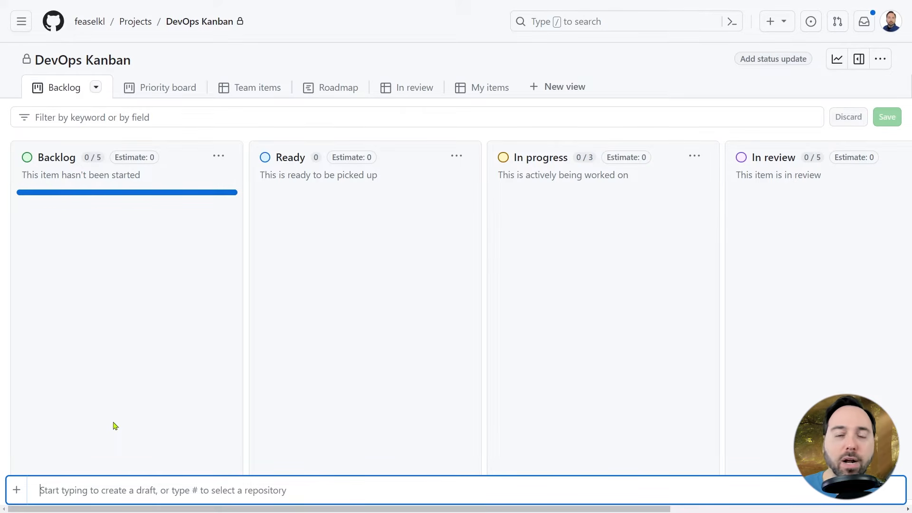
text(Git )
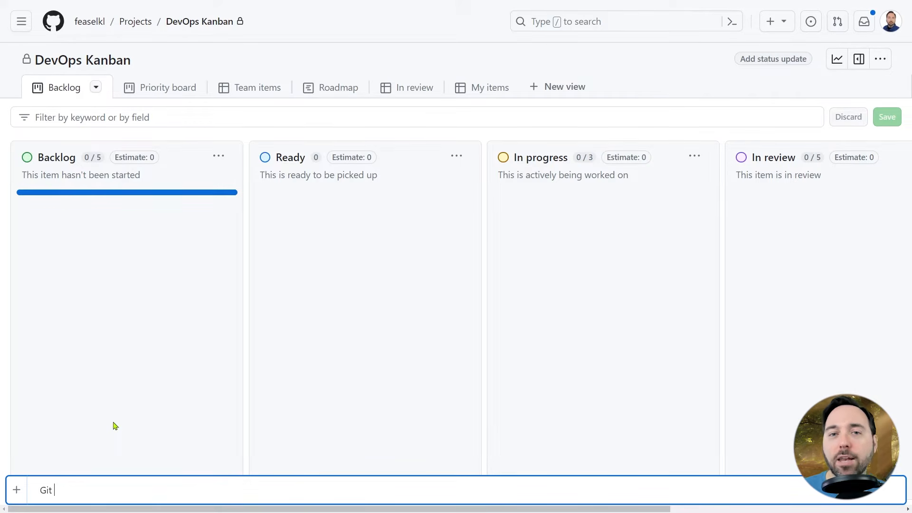
text('er done!)
key(Return)
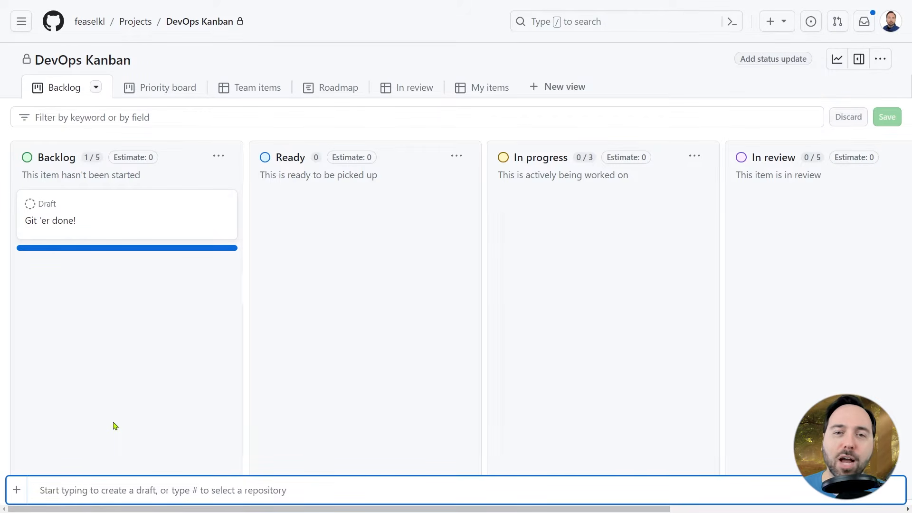
text(Build the app)
key(Return)
text(Deploy the app)
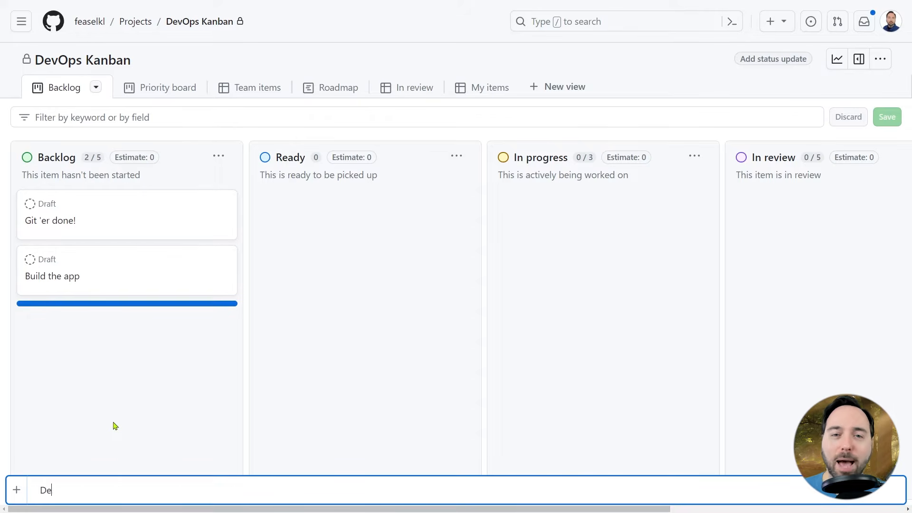
key(Return)
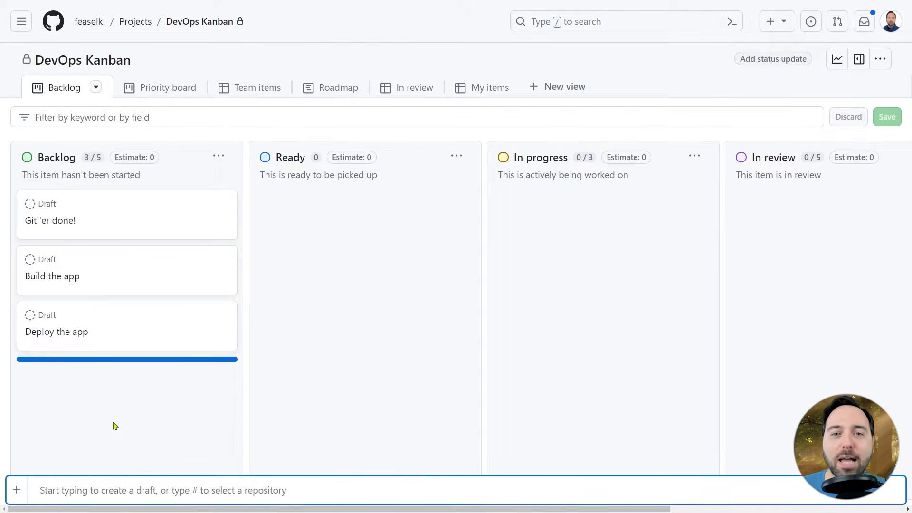
text(Mow my lawn!)
key(Return)
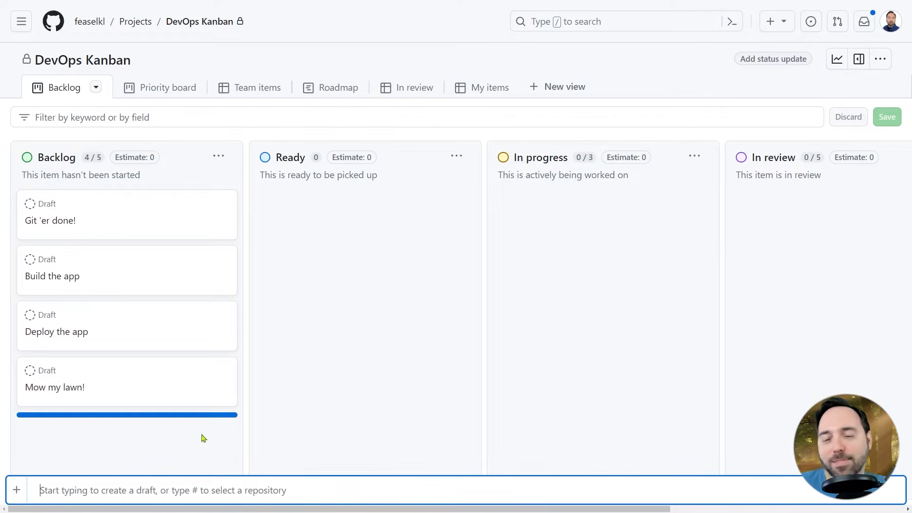
key(Escape)
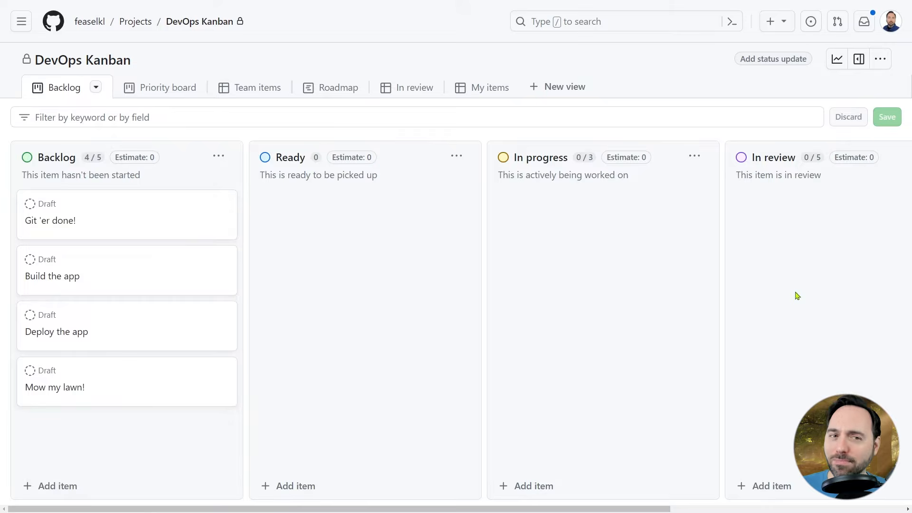
Convert the "Git 'er done!" draft into an issue in the TechExcel-Implementing-DevOps repository.
scroll(796, 295, right, 5)
scroll(787, 310, left, 5)
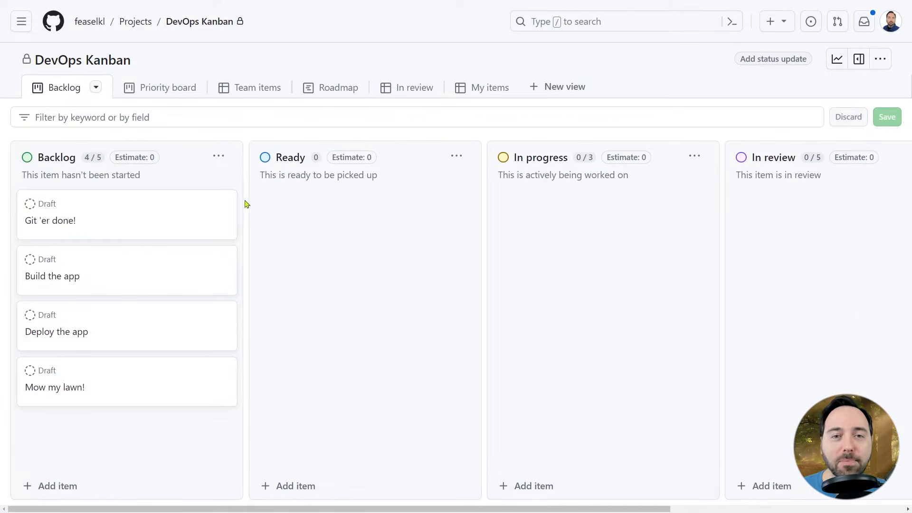
click(69, 205)
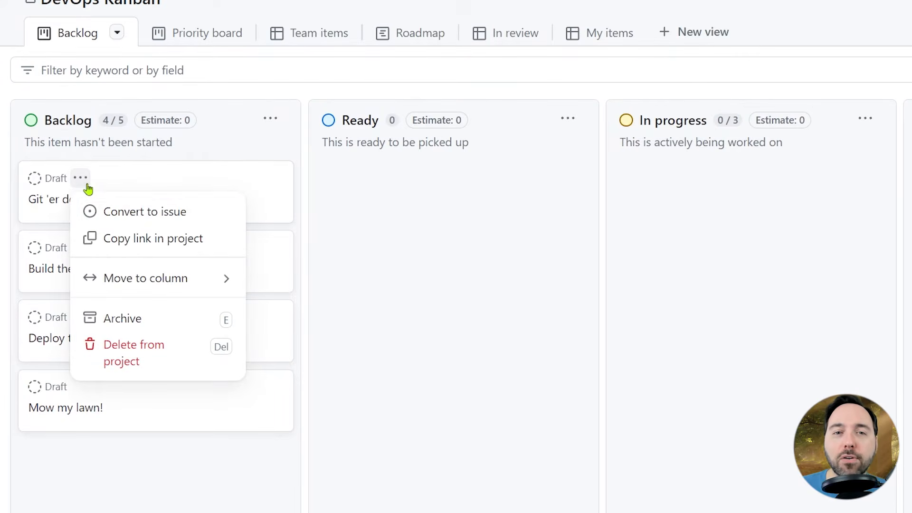
click(148, 218)
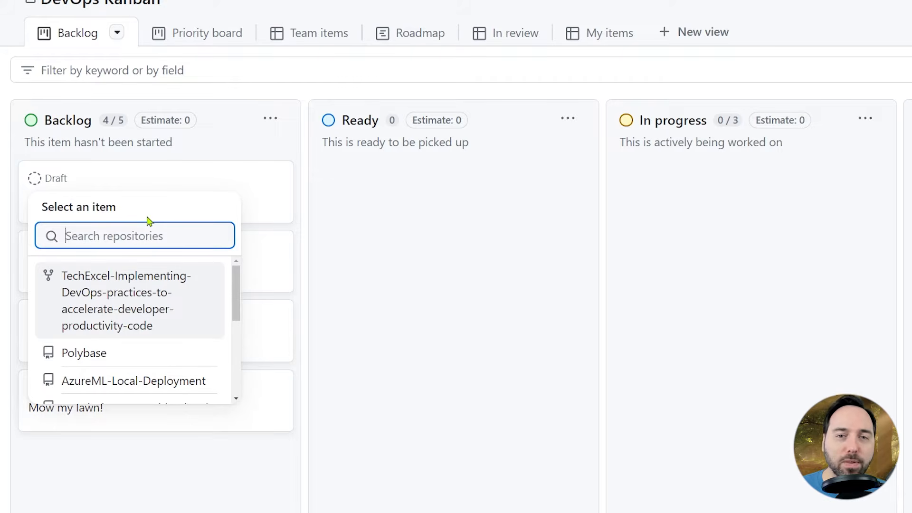
click(169, 304)
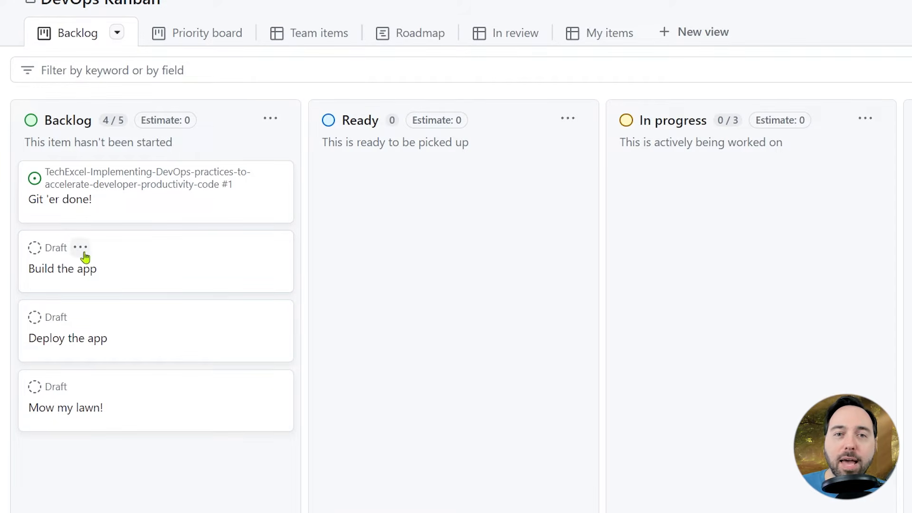
Open the new "Git 'er done!" issue and close its tab again.
click(273, 177)
click(332, 220)
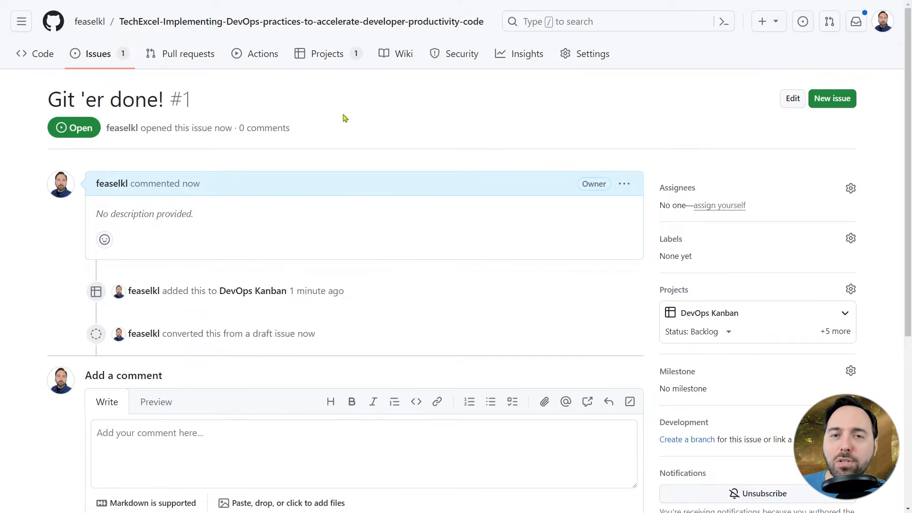
key(ctrl+w)
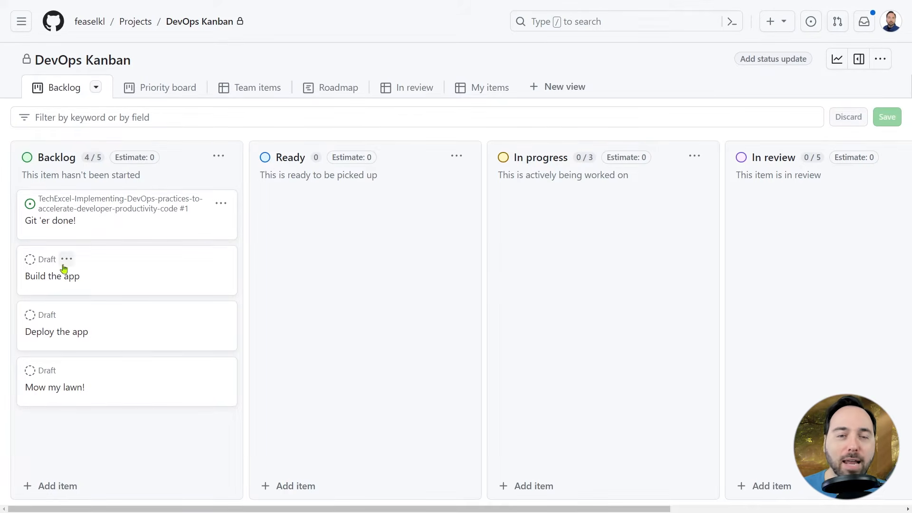
Convert the "Build the app" and "Deploy the app" drafts into issues in the same repository.
click(66, 259)
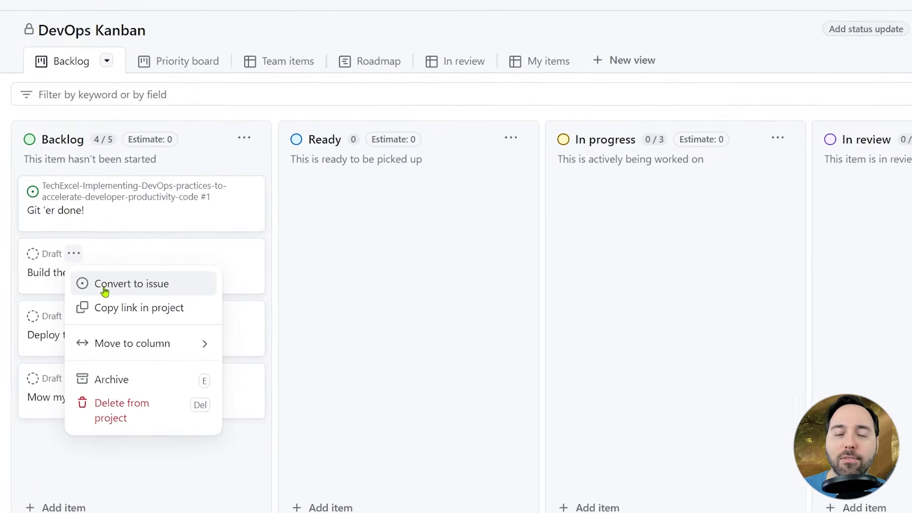
click(94, 287)
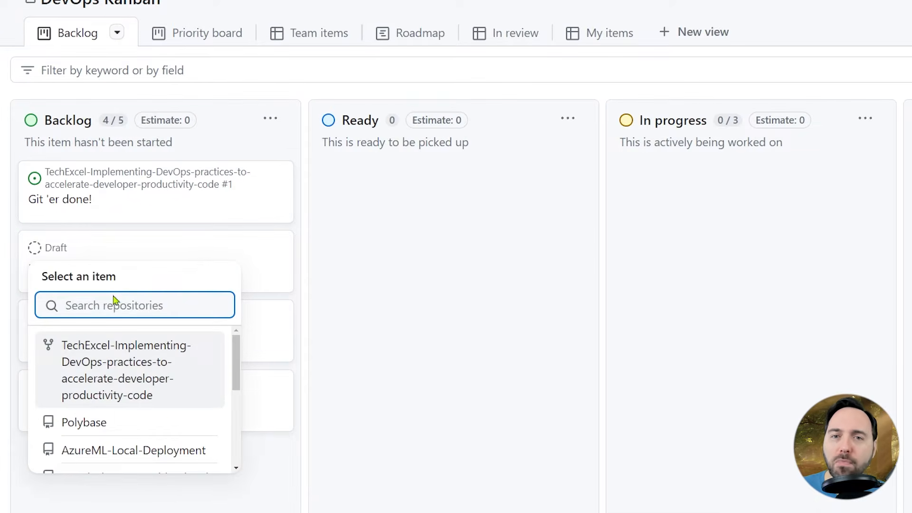
click(102, 361)
click(84, 321)
click(102, 354)
click(102, 423)
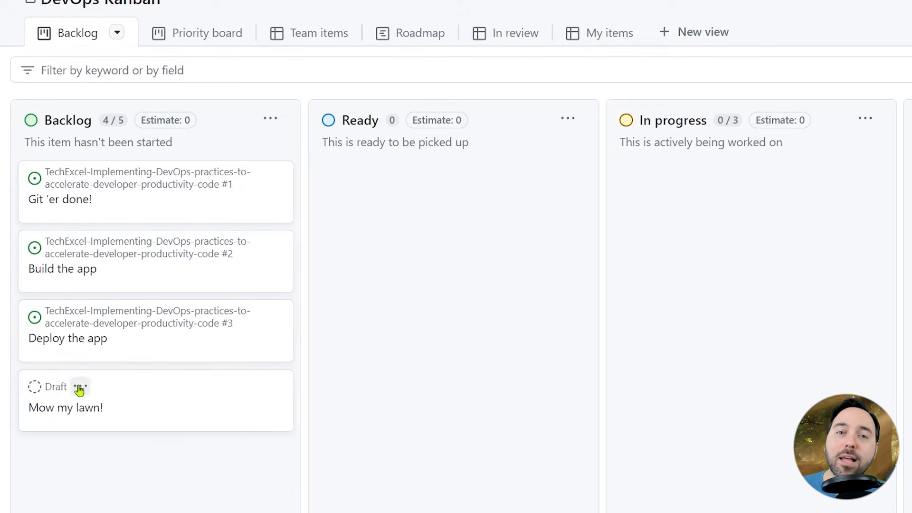
Convert the "Mow my lawn!" draft into an issue in the same repository.
click(81, 386)
click(123, 209)
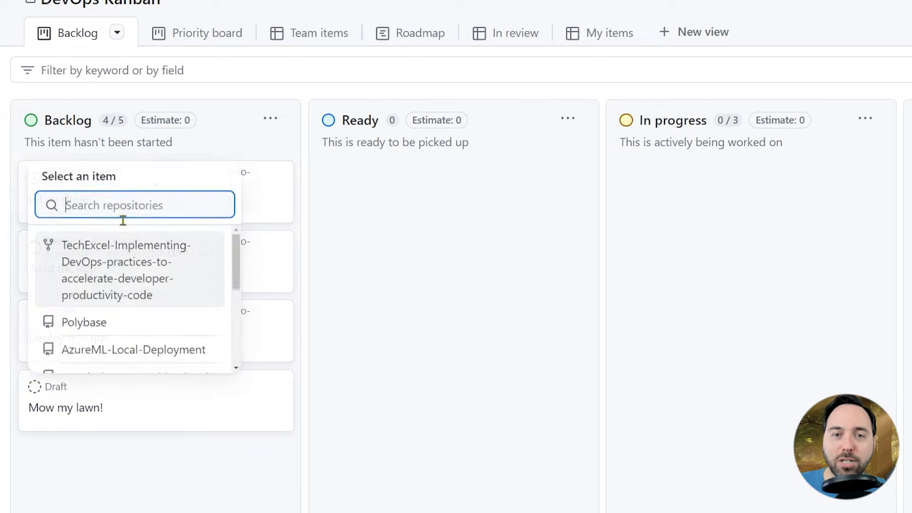
click(122, 265)
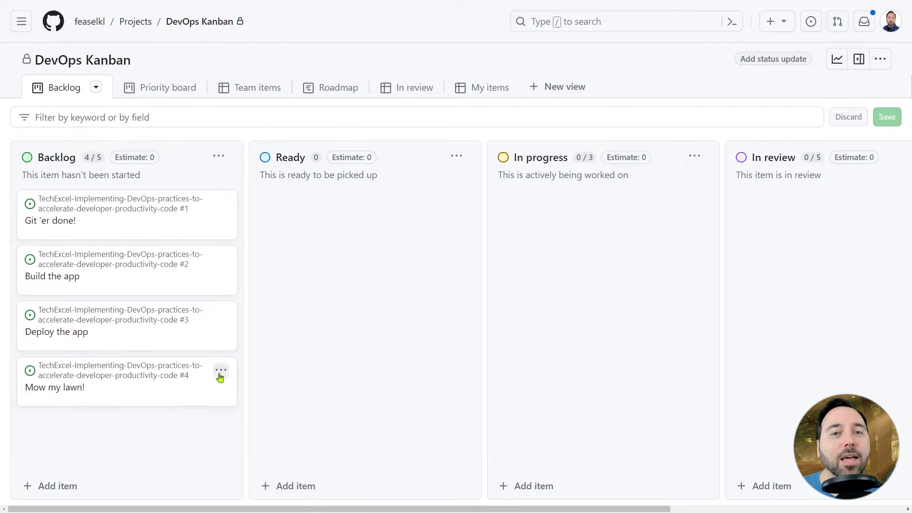
Open the "Mow my lawn!" issue in a new tab and set its description to "Get the striping right!".
click(221, 371)
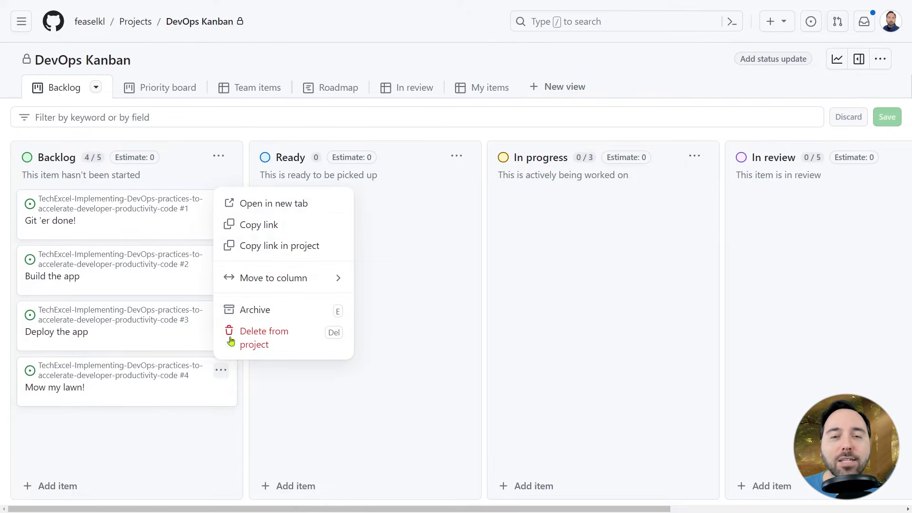
click(269, 205)
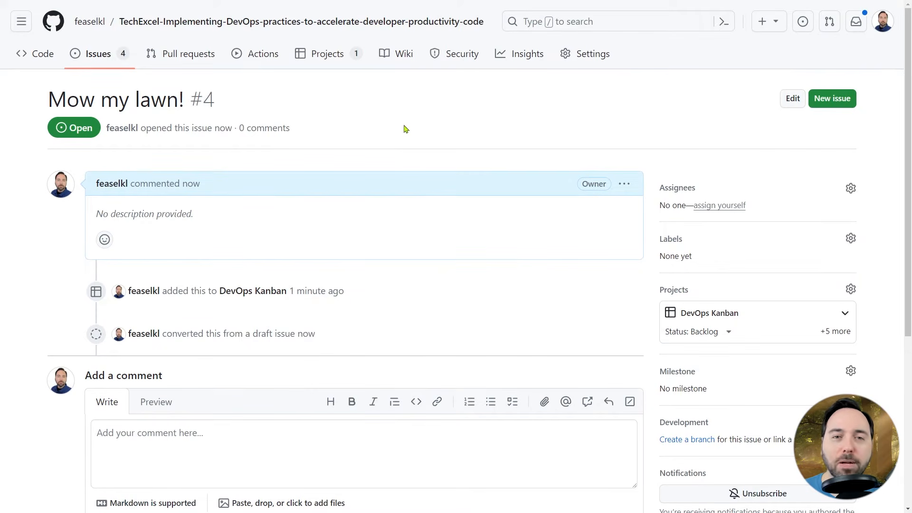
click(624, 185)
click(552, 256)
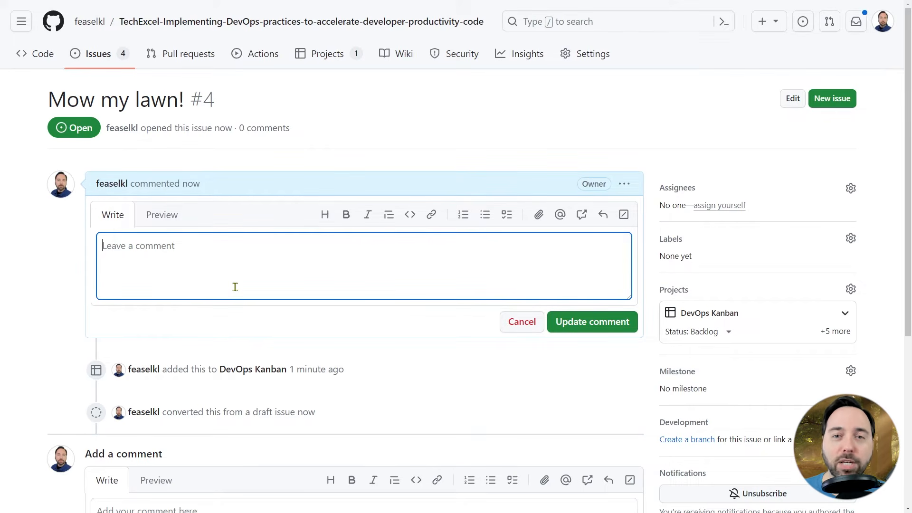
text(Get the s)
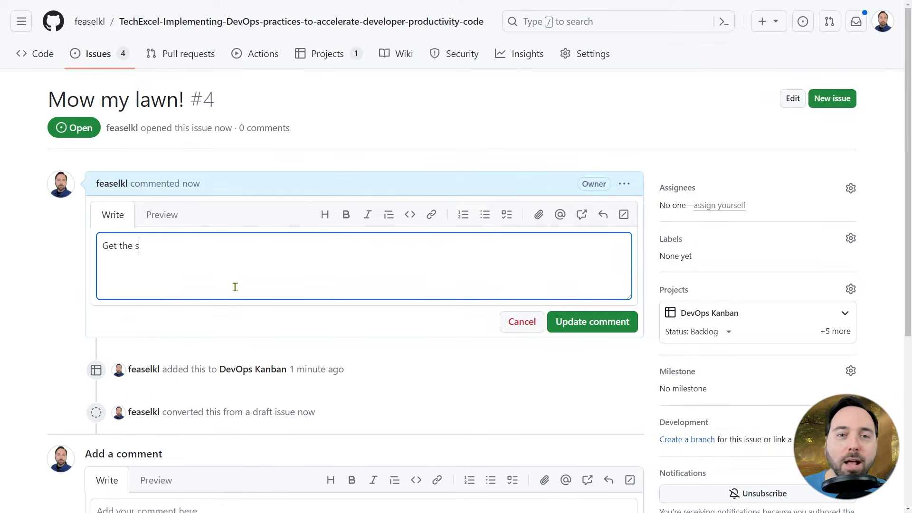
text(triping right!)
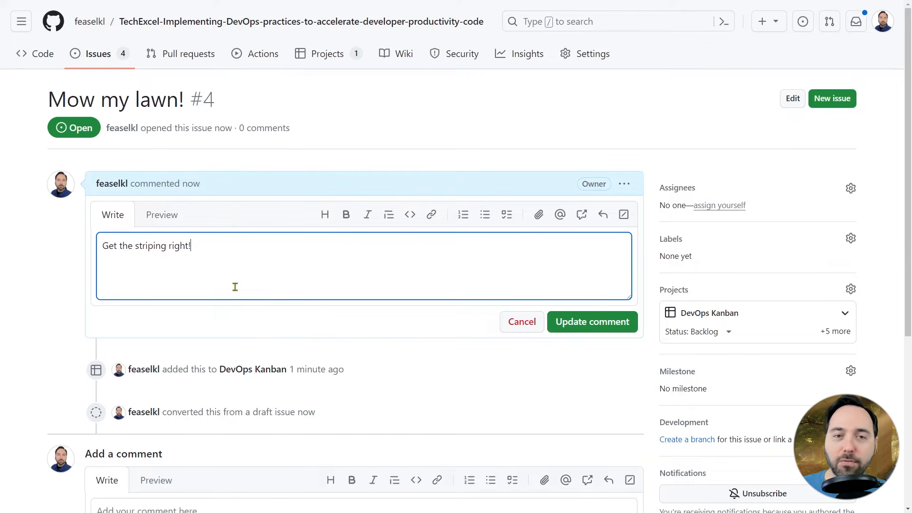
click(571, 321)
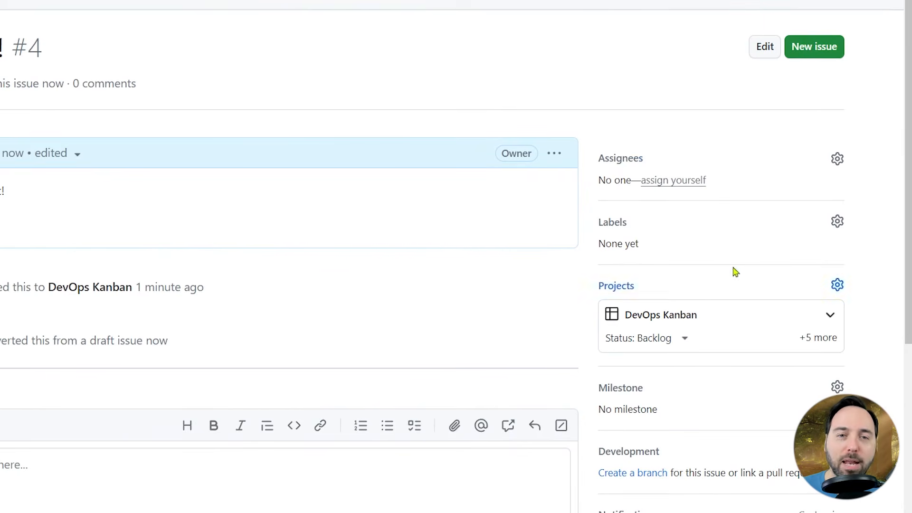
Assign the "Mow my lawn!" issue to your own account.
click(838, 158)
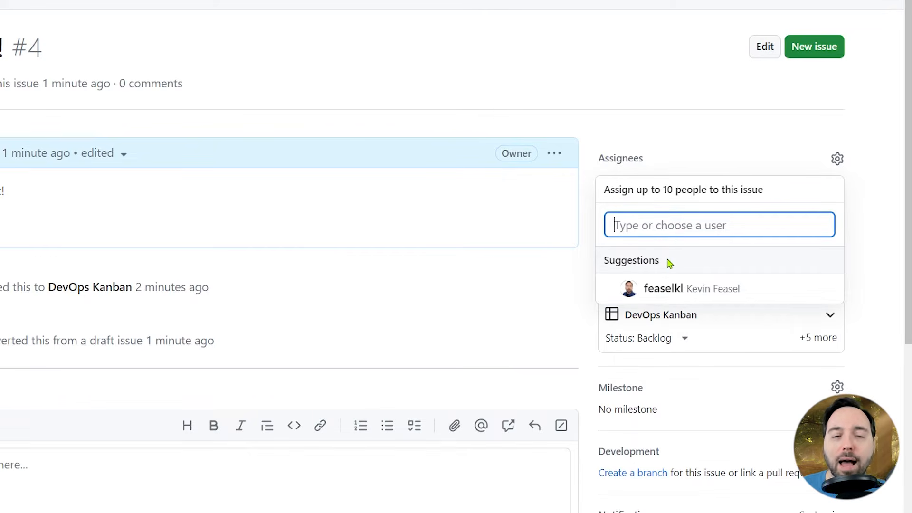
click(636, 289)
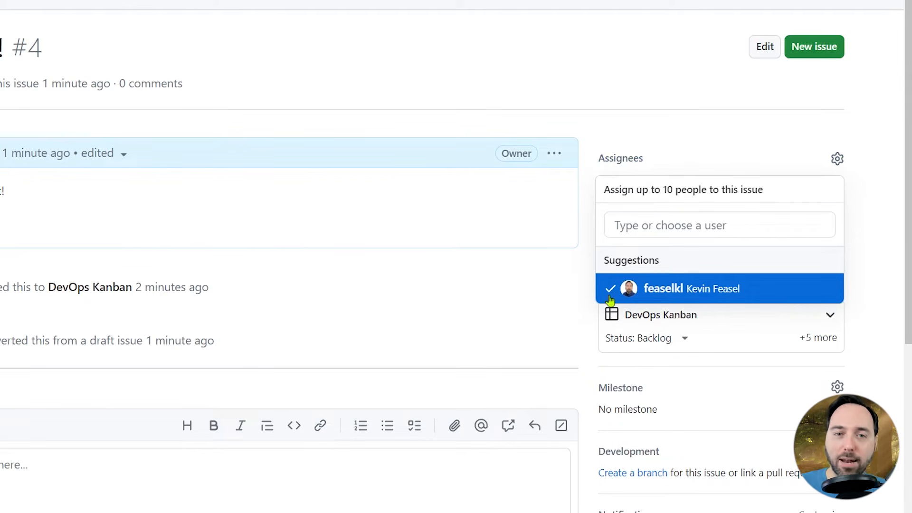
click(878, 229)
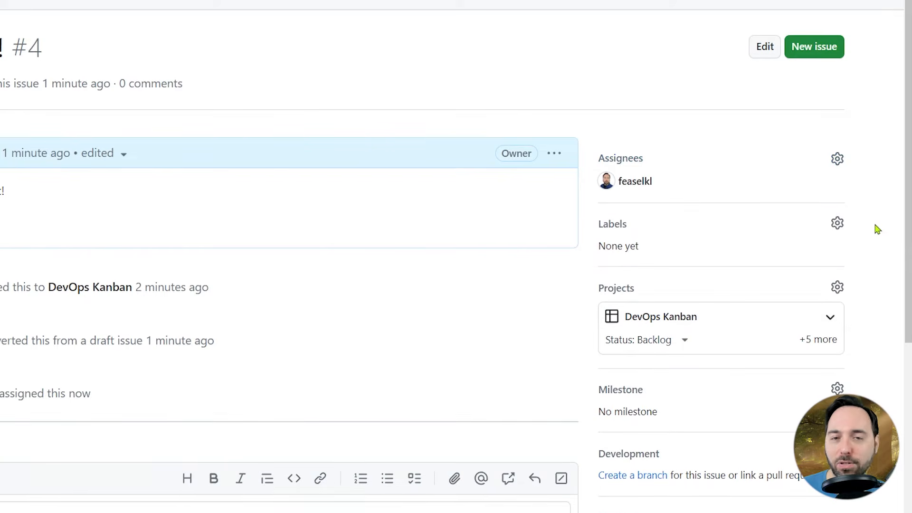
Apply the "good first issue" label to the issue.
click(839, 224)
scroll(859, 240, down, 2)
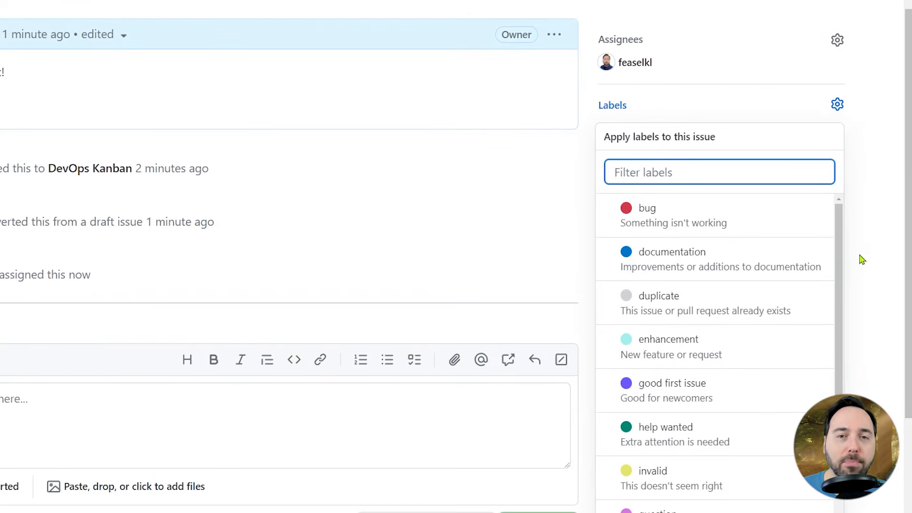
scroll(809, 265, down, 2)
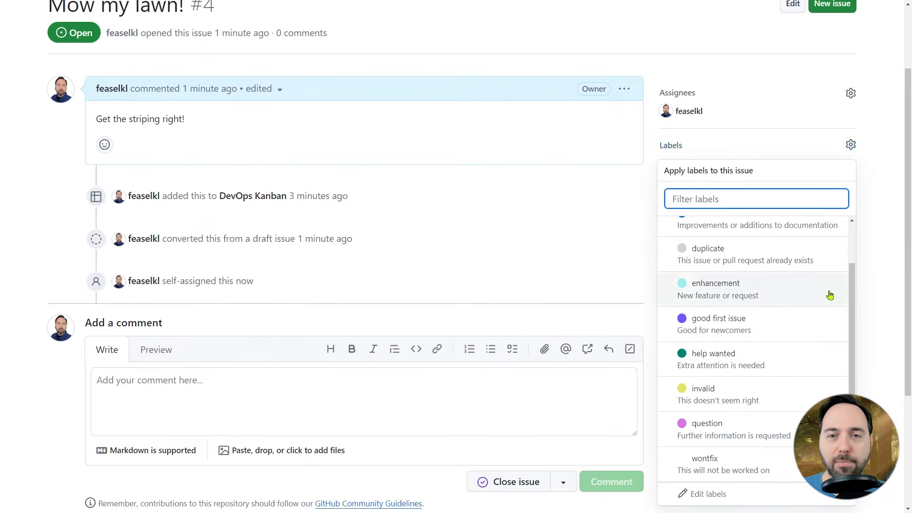
click(760, 328)
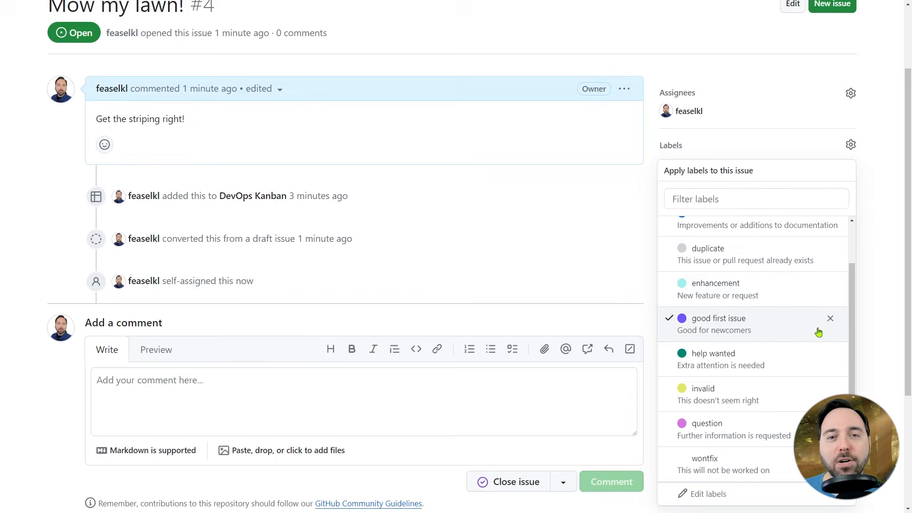
click(894, 312)
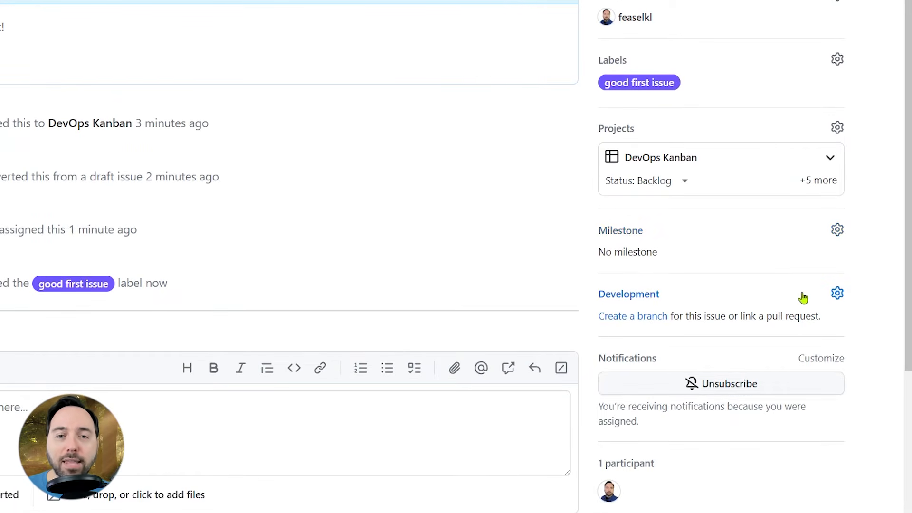
click(837, 294)
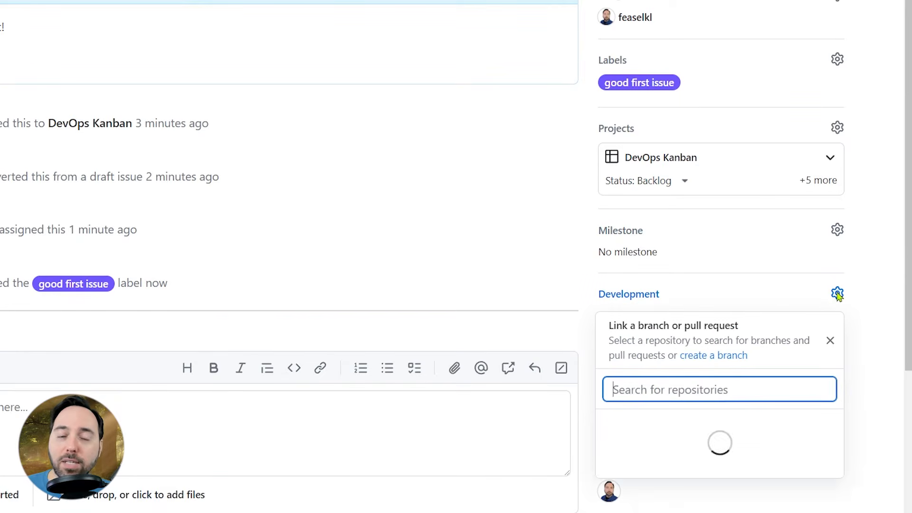
click(872, 286)
scroll(873, 285, down, 5)
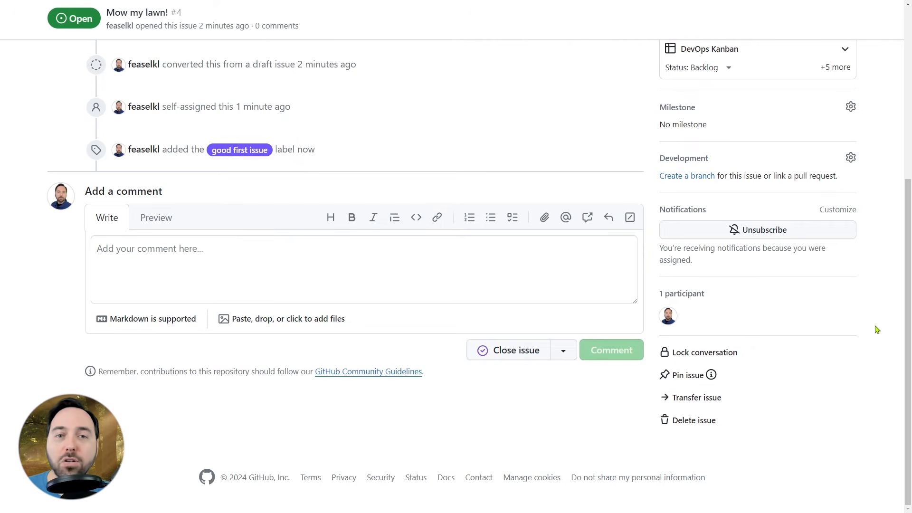
click(839, 210)
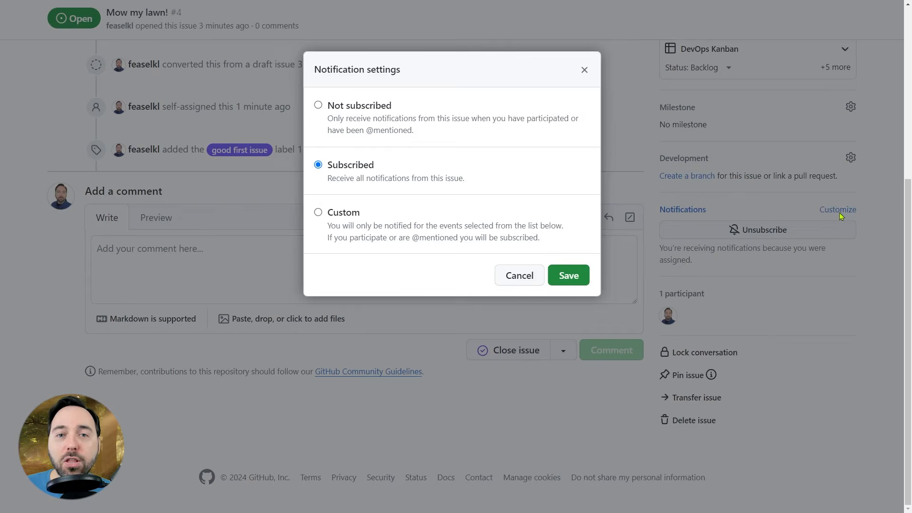
click(332, 214)
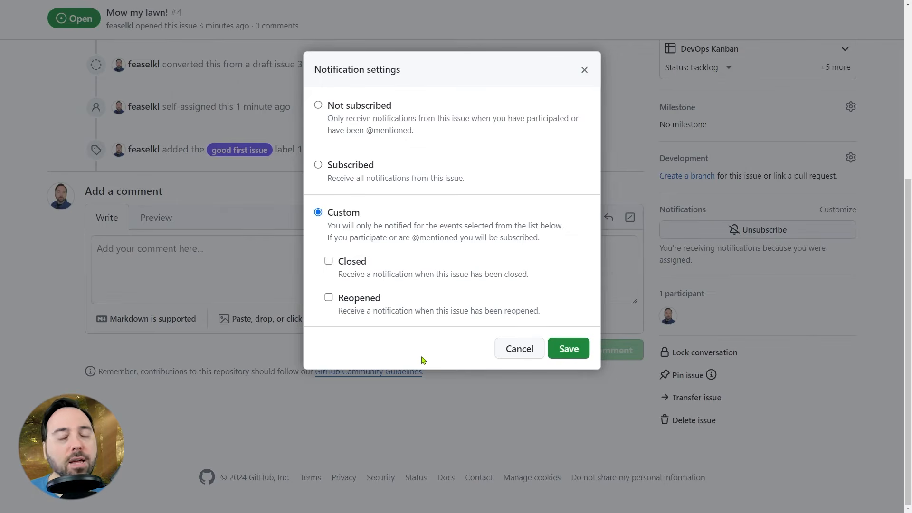
click(508, 357)
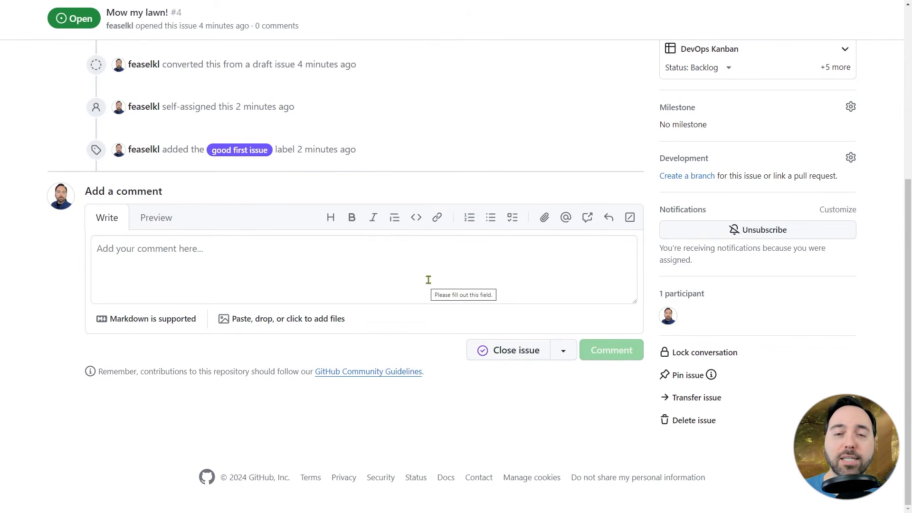
Post a comment with heading "Important Notes" and bullets "Fix the striping" and "Don't hit my hedges", previewing it first.
scroll(428, 280, up, 4)
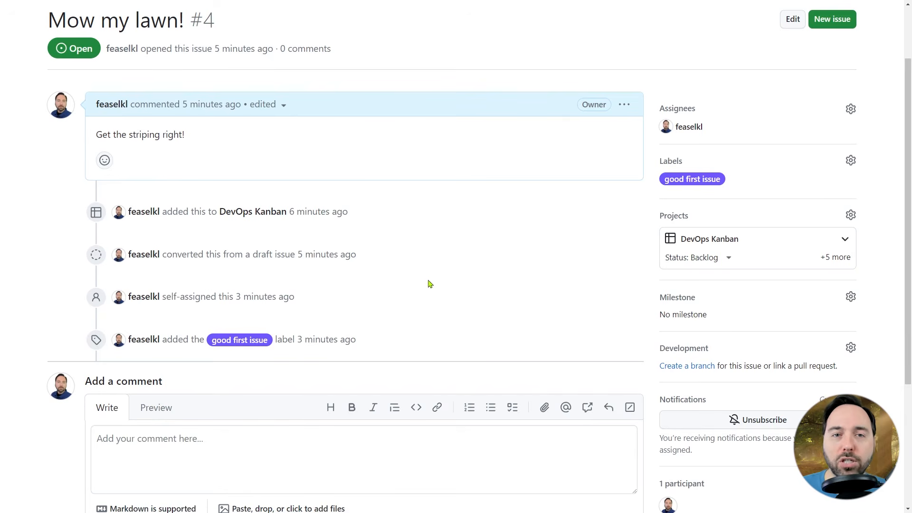
scroll(429, 280, down, 4)
click(429, 273)
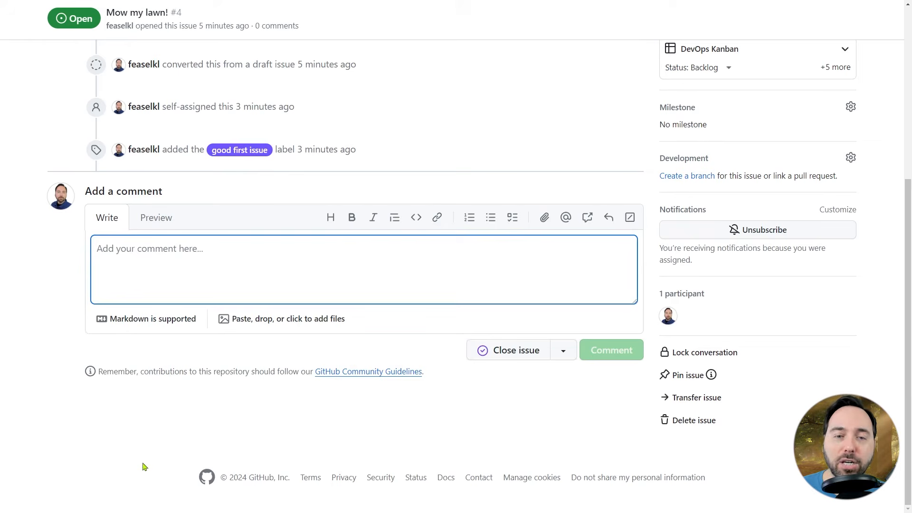
text(## )
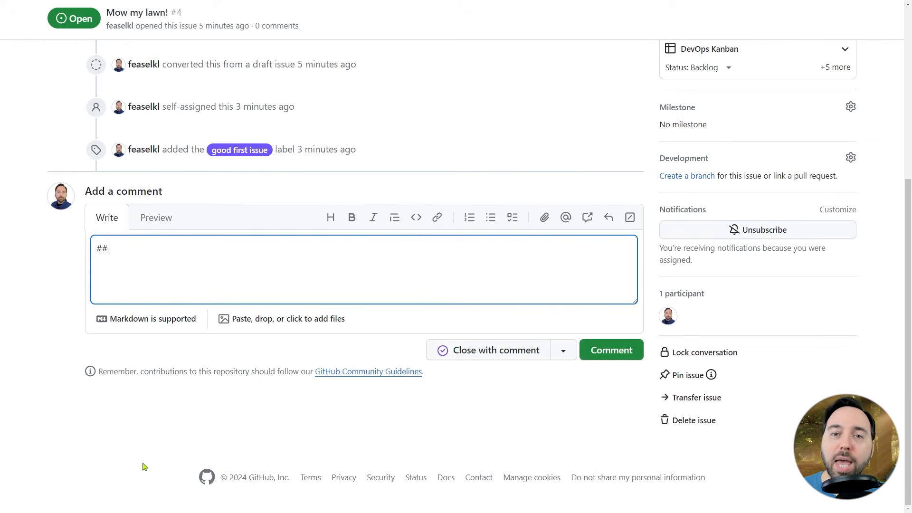
text(Important Notes)
key(Return)
text(* Fix the striping)
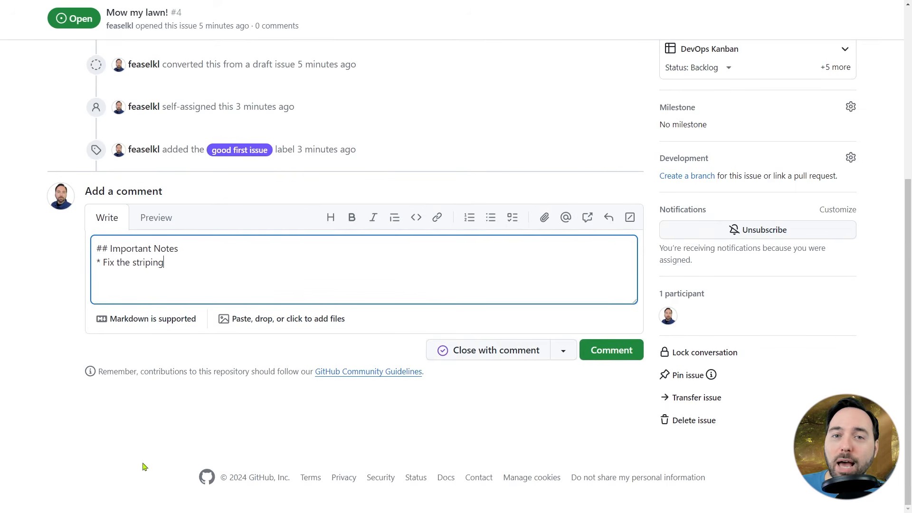
text(Don't hit my )
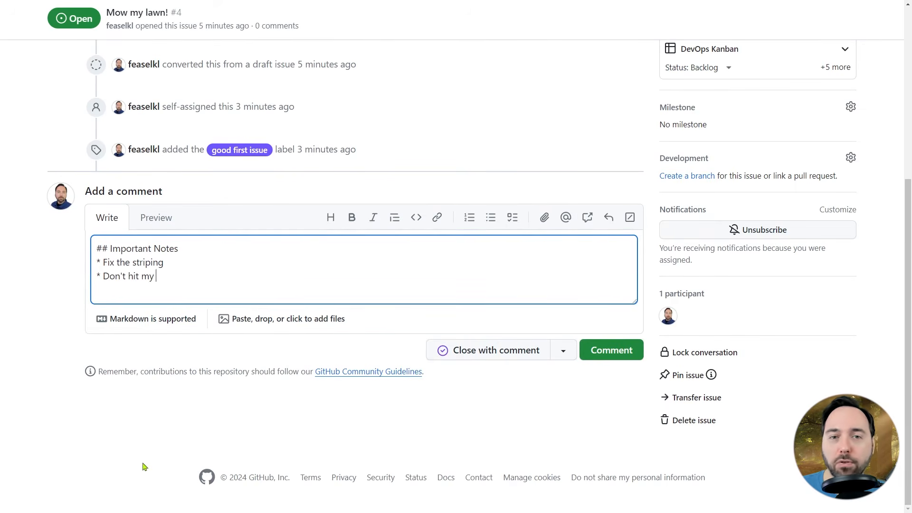
text(hedges)
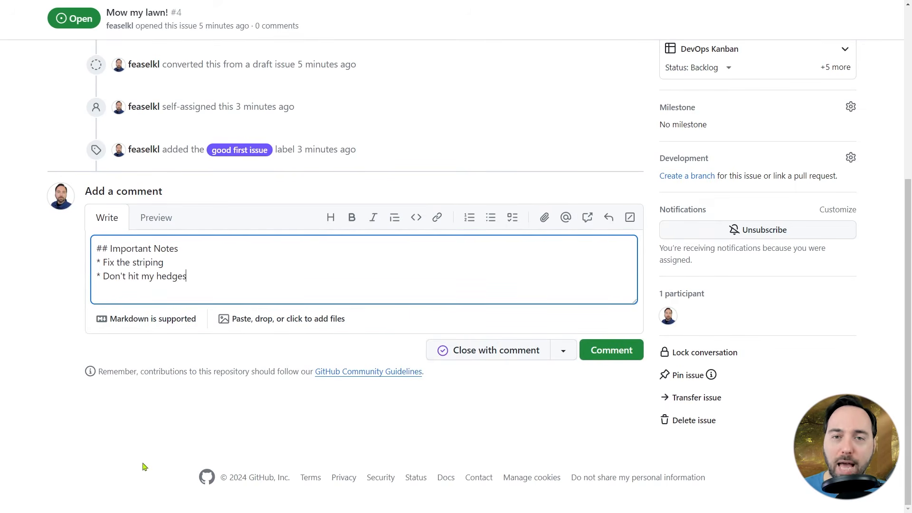
click(156, 224)
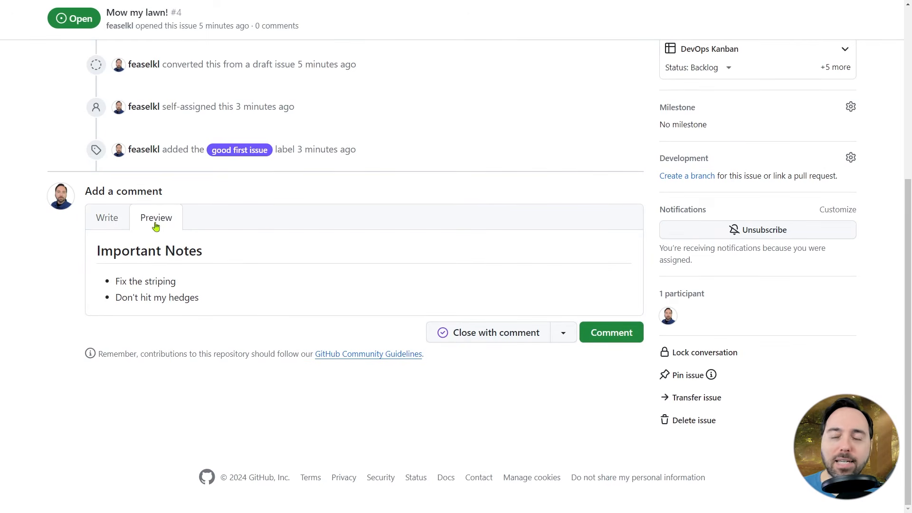
click(107, 220)
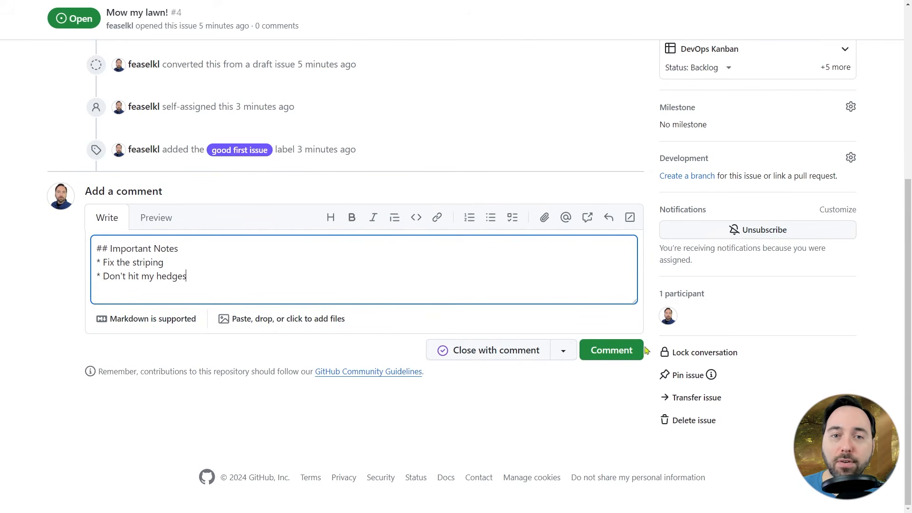
click(595, 355)
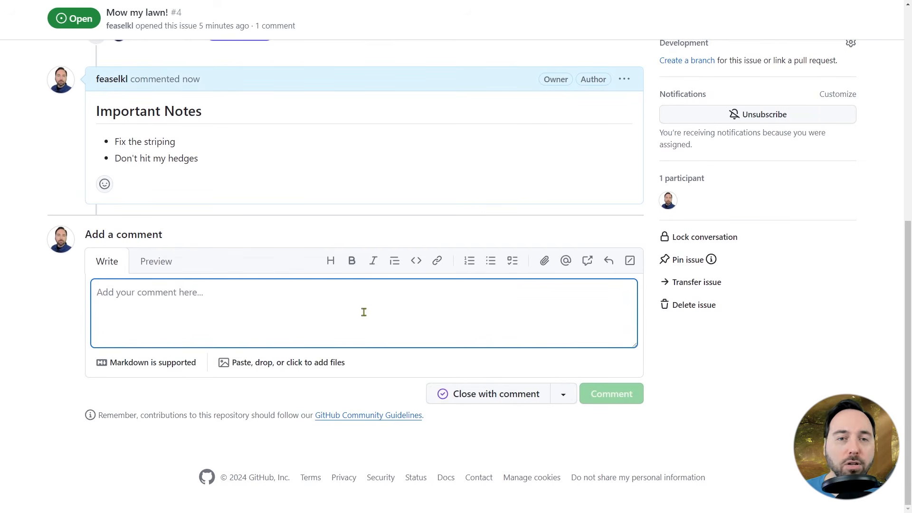
click(564, 395)
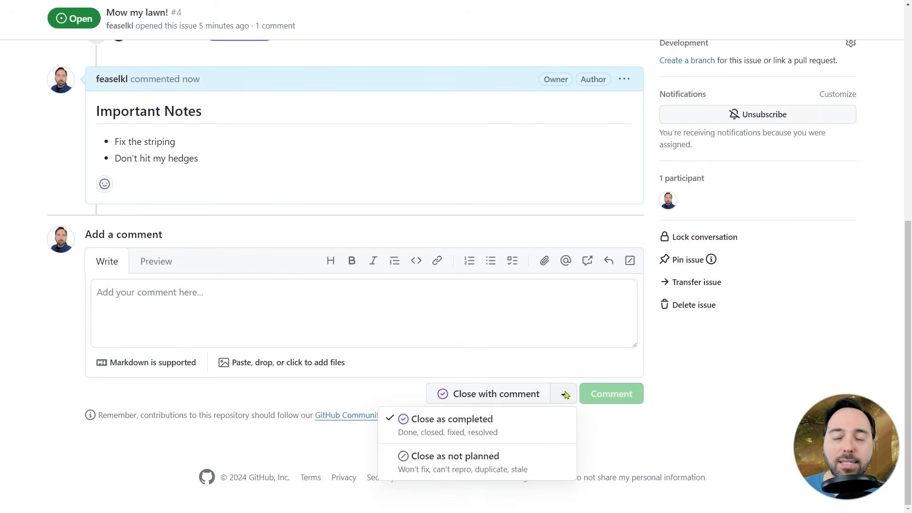
click(716, 363)
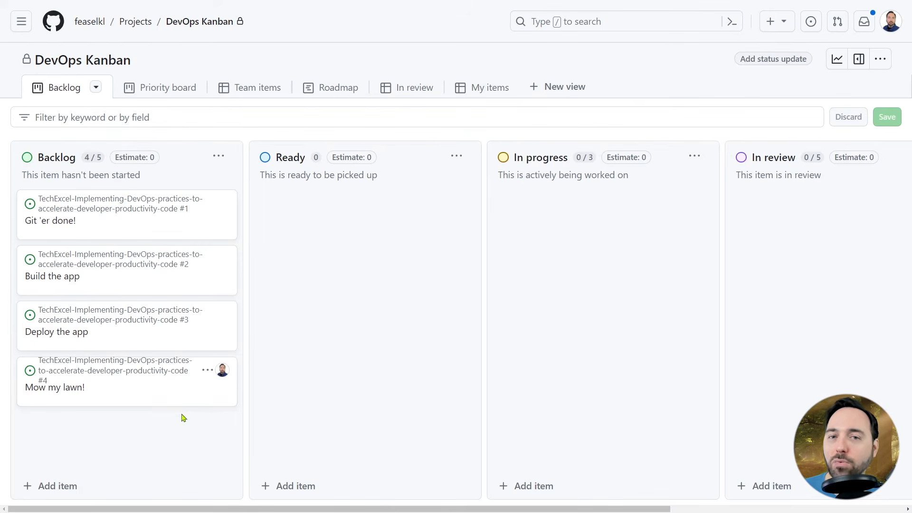
Move the "Mow my lawn!" card on the board from Backlog to Ready, then to In progress.
drag(181, 391, 362, 362)
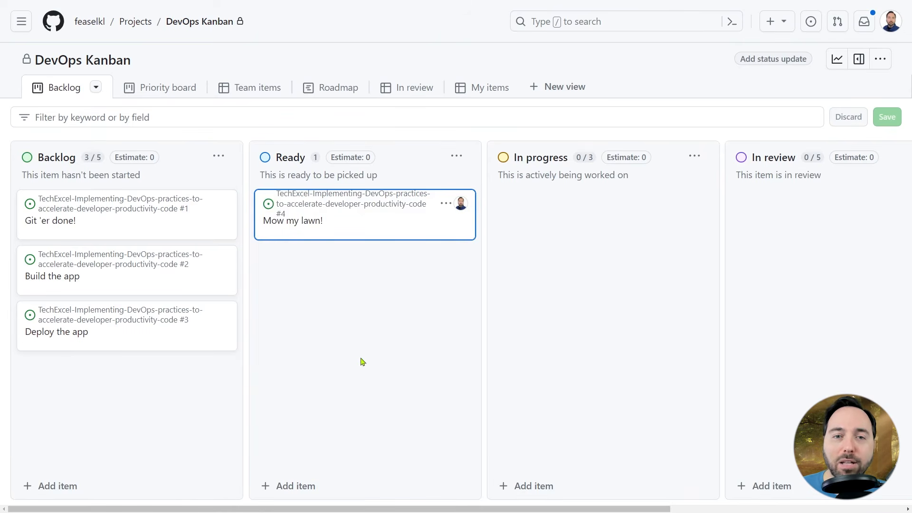
drag(389, 220, 614, 238)
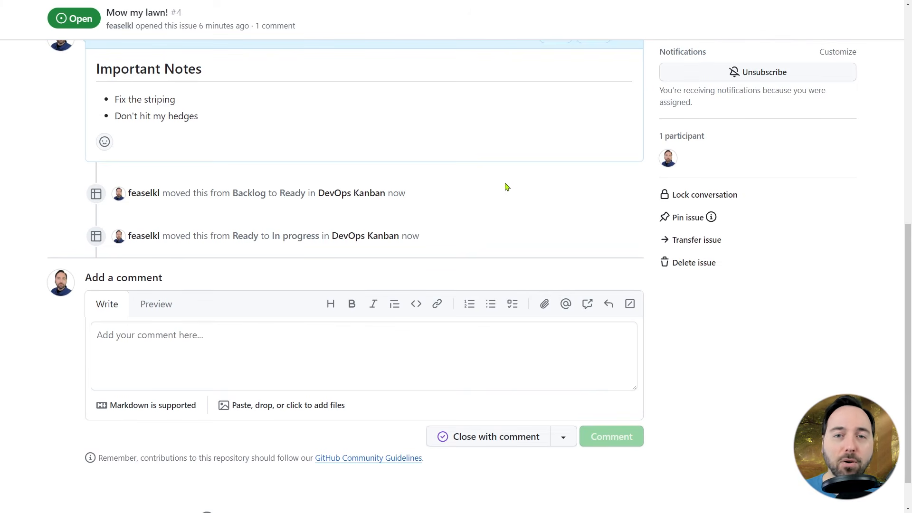
Close the "Mow my lawn!" issue with the comment "Work was adequate.".
click(427, 378)
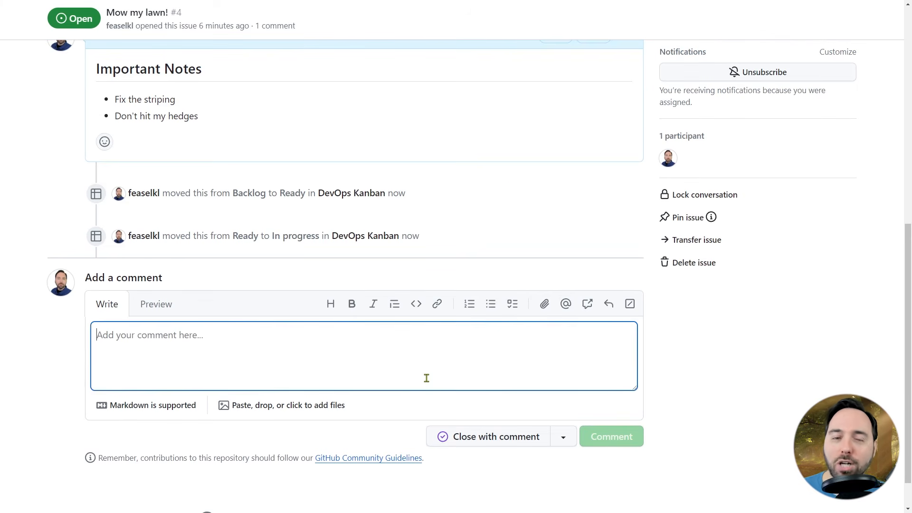
text(Work was ade)
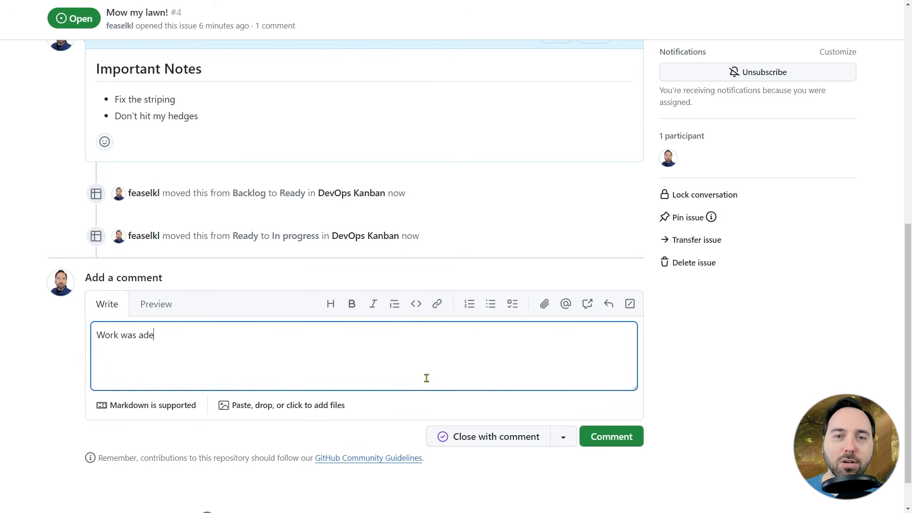
text(quate.)
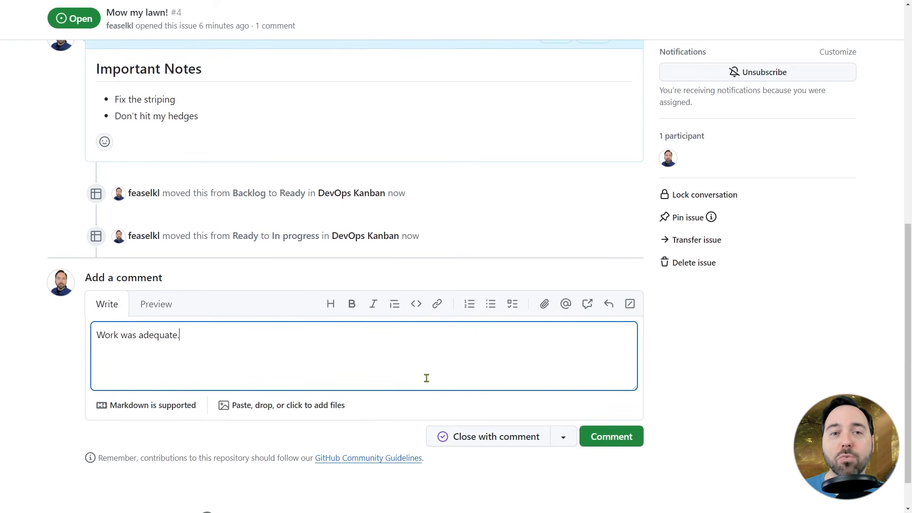
click(465, 442)
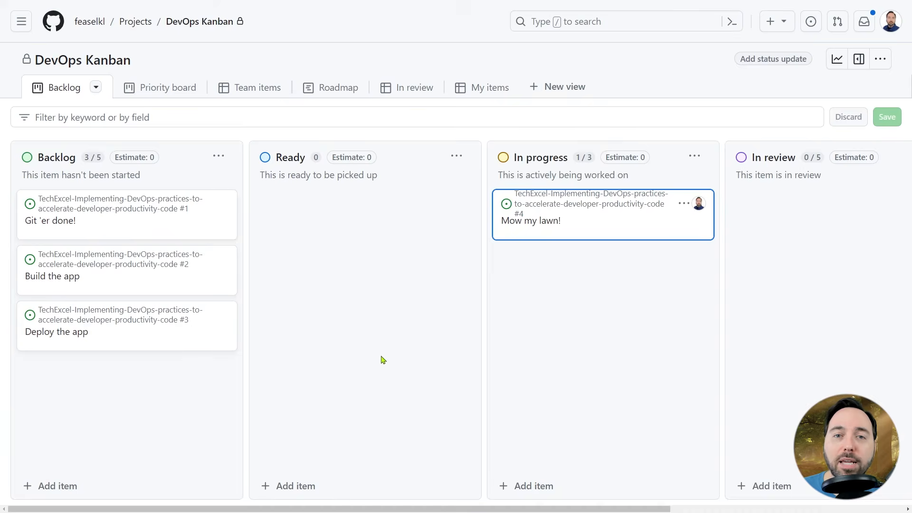
Switch to the Team items table view and start a new project field named Complexity.
scroll(384, 360, right, 6)
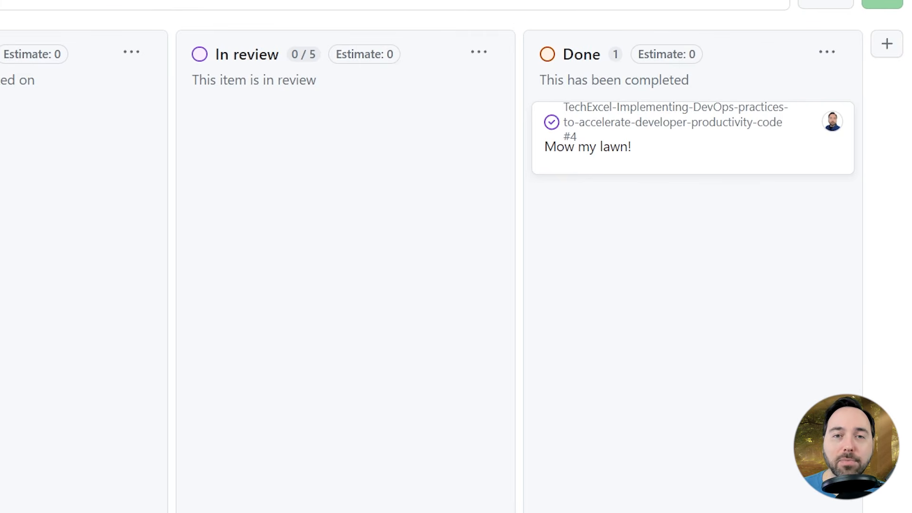
click(149, 41)
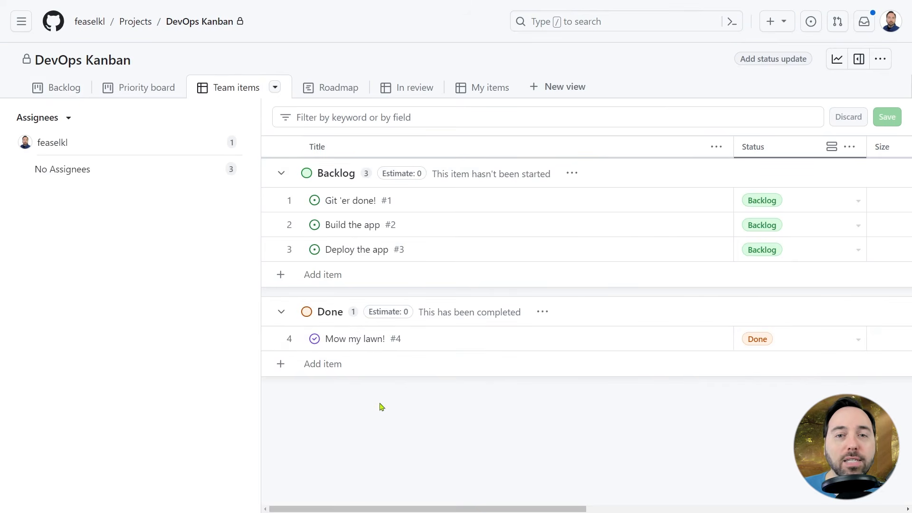
scroll(382, 407, right, 2)
scroll(382, 407, right, 10)
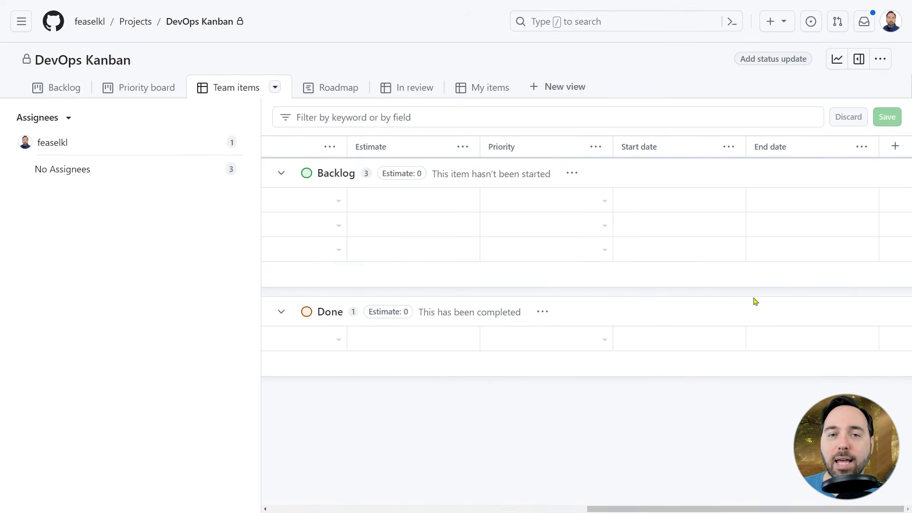
click(897, 148)
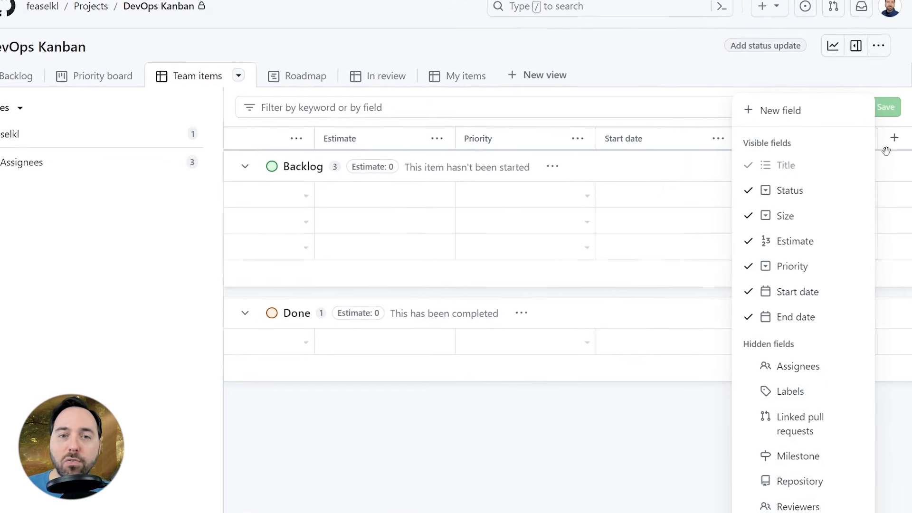
click(785, 110)
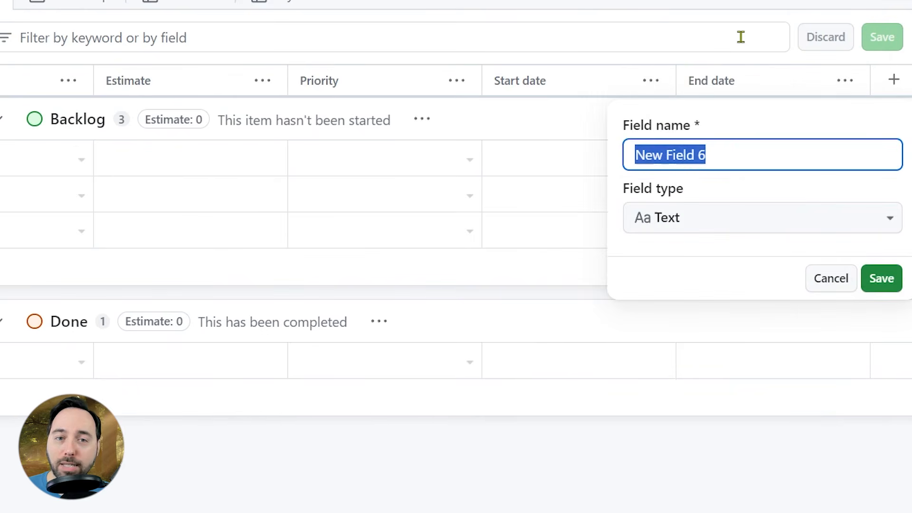
text(Complexity)
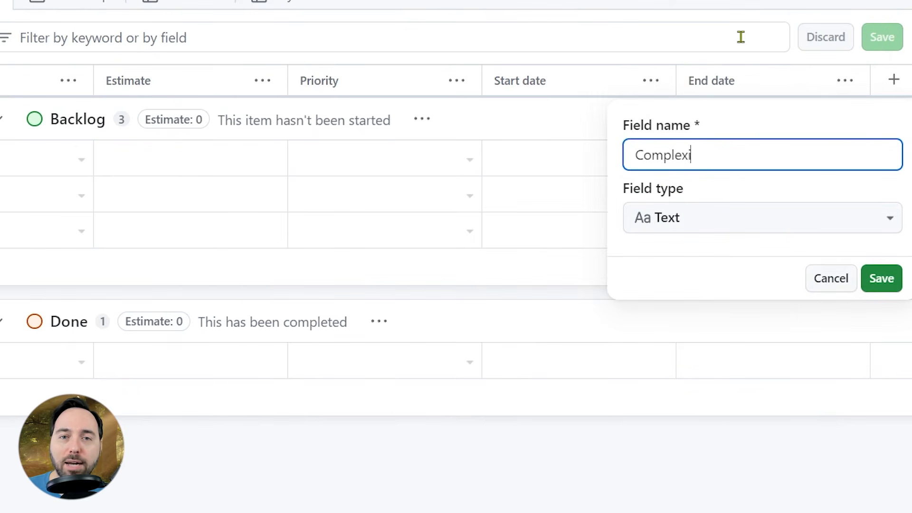
Make Complexity a Single select field with options Very Easy, Easy, Hard and Very Hard, and save it.
click(740, 215)
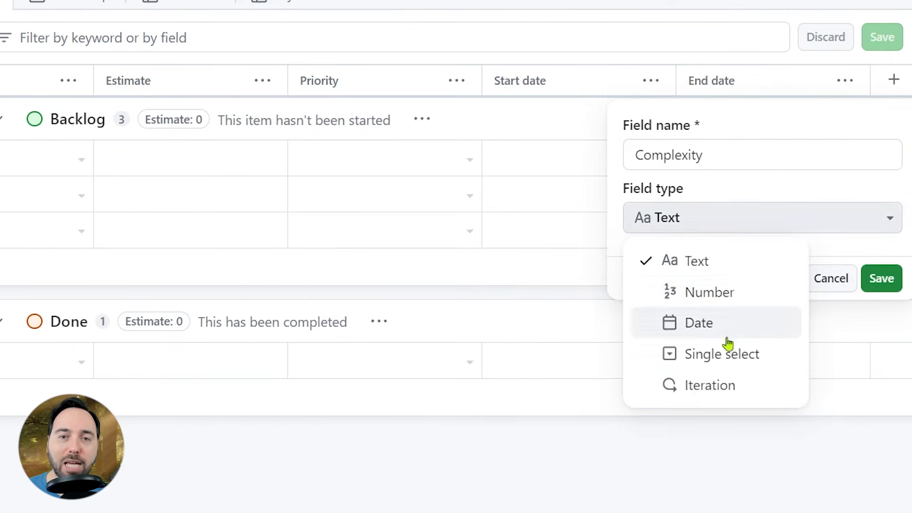
click(722, 353)
click(702, 300)
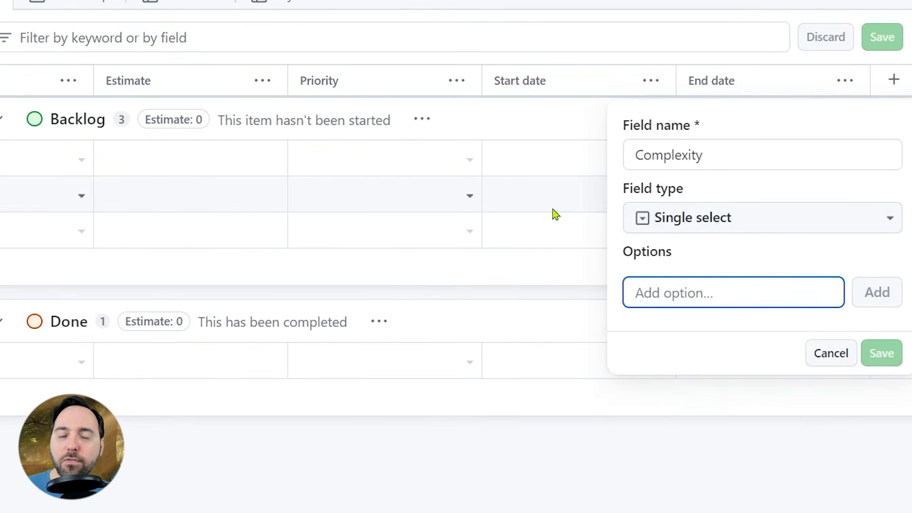
text(Very Easy)
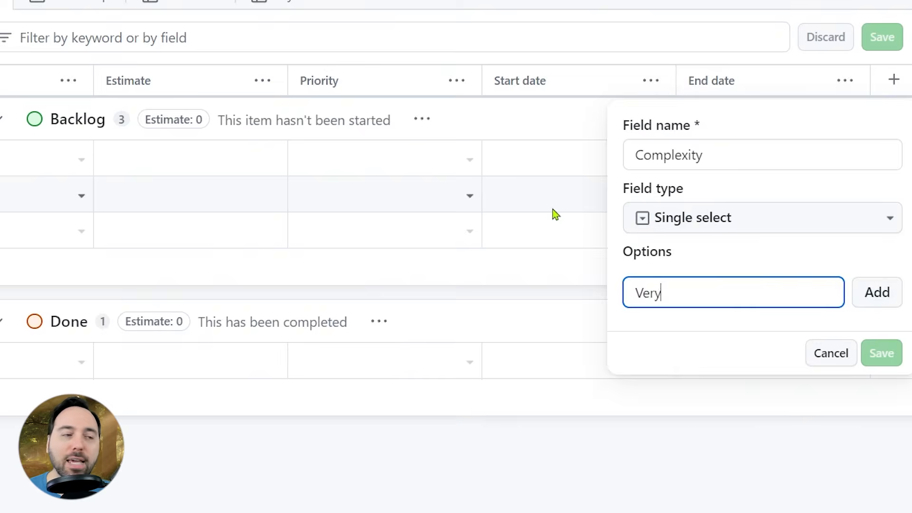
key(Return)
text(Easy)
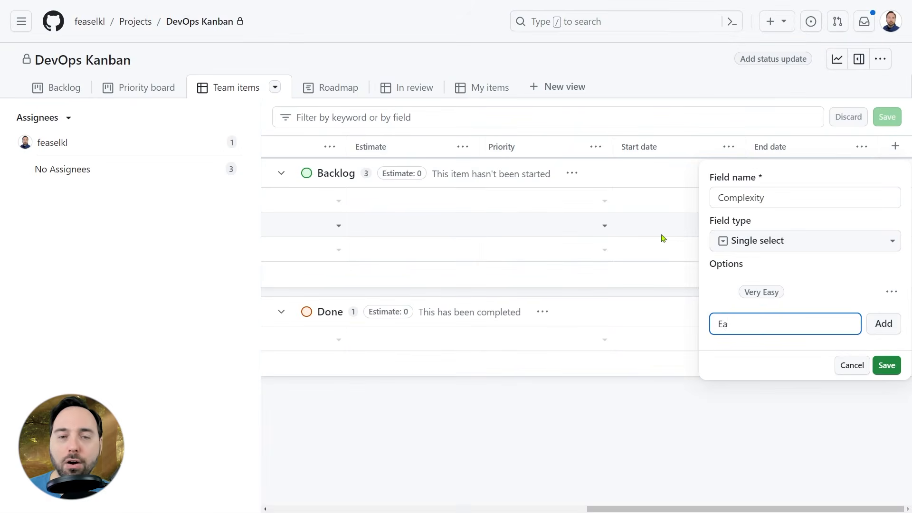
key(Return)
text(Hard)
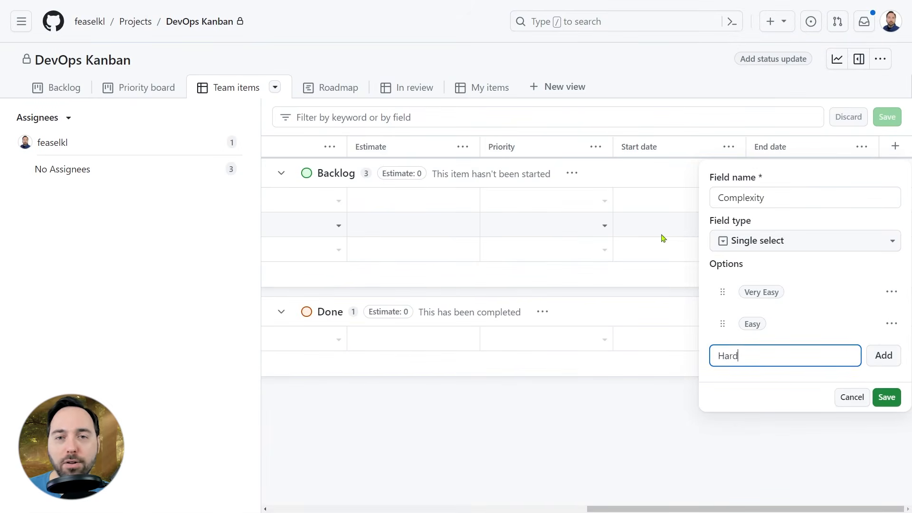
key(Return)
text(Very Hard)
key(Return)
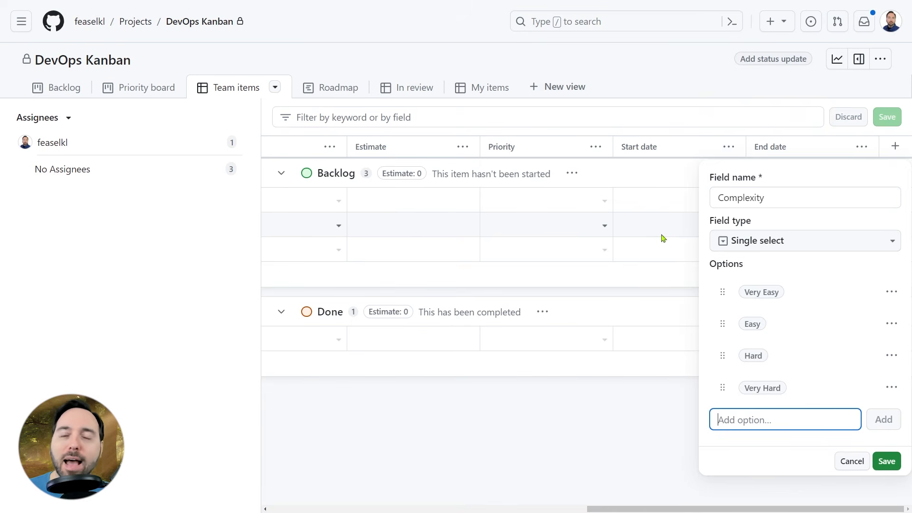
click(885, 465)
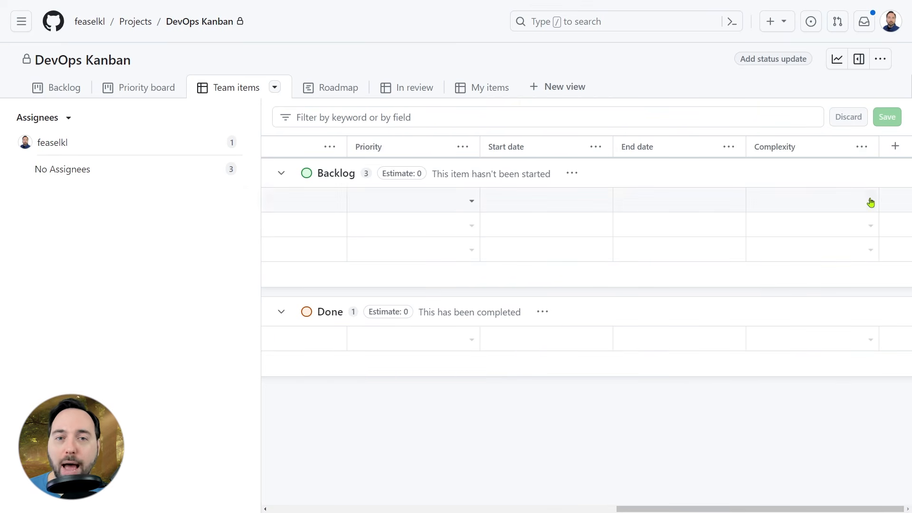
Set the Complexity of the done "Mow my lawn!" item to Easy.
click(873, 347)
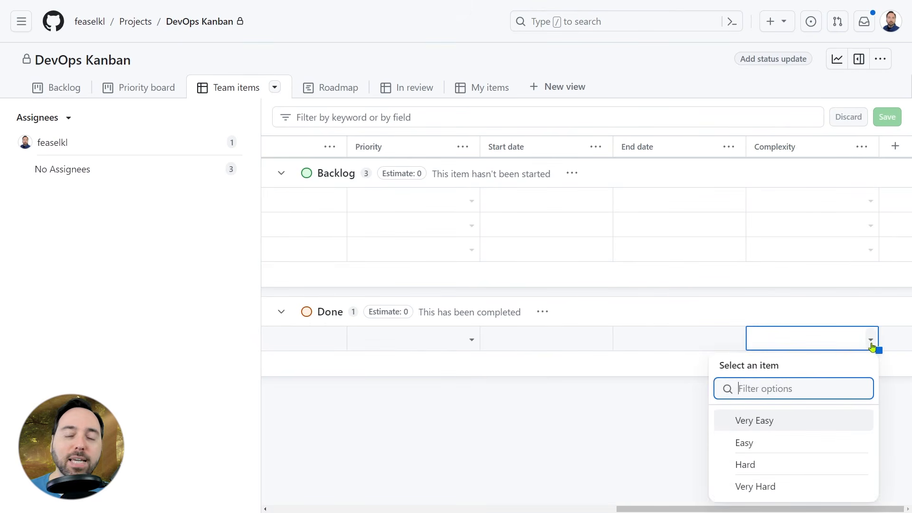
click(749, 441)
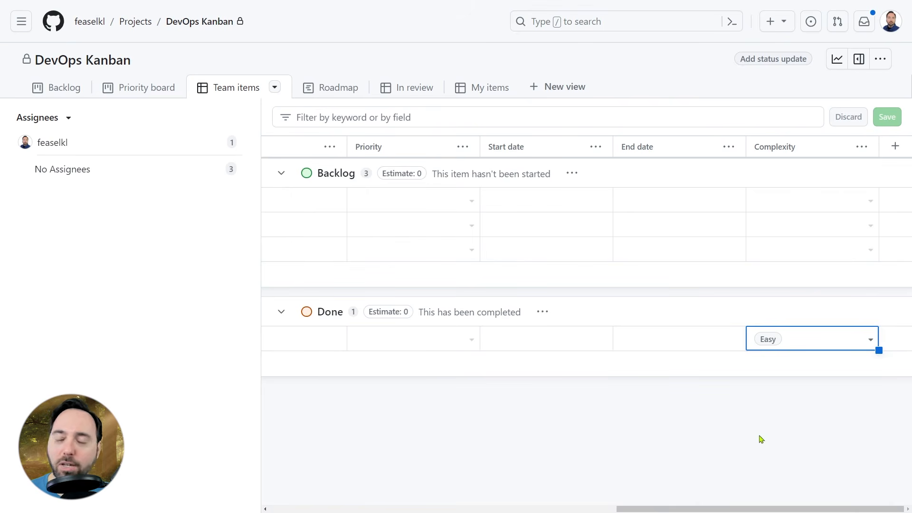
click(760, 439)
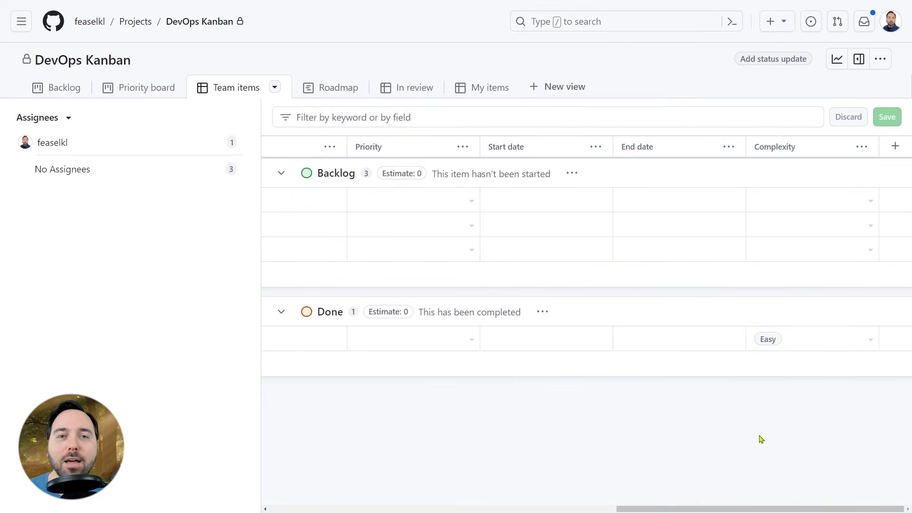
scroll(736, 430, left, 8)
scroll(740, 430, left, 5)
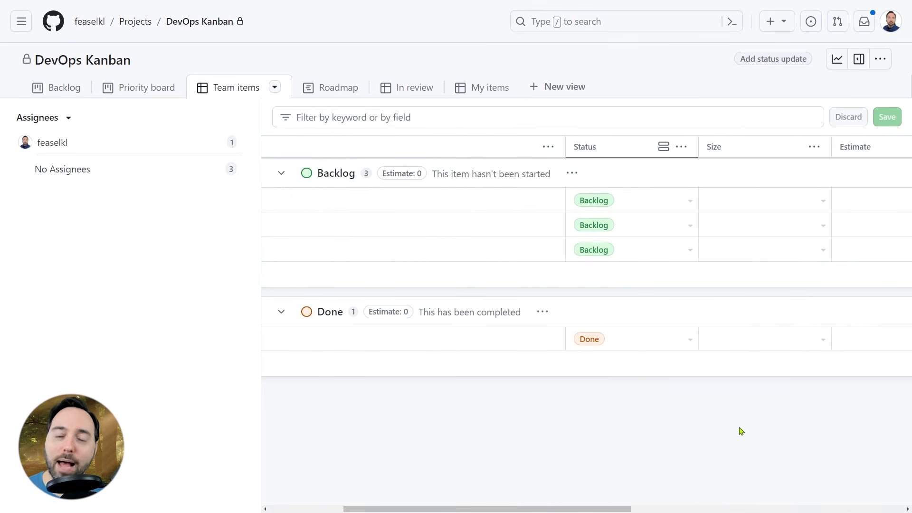
Reload the "Mow my lawn!" issue page and expand its DevOps Kanban project fields to examine them.
key(ctrl+Tab)
click(769, 299)
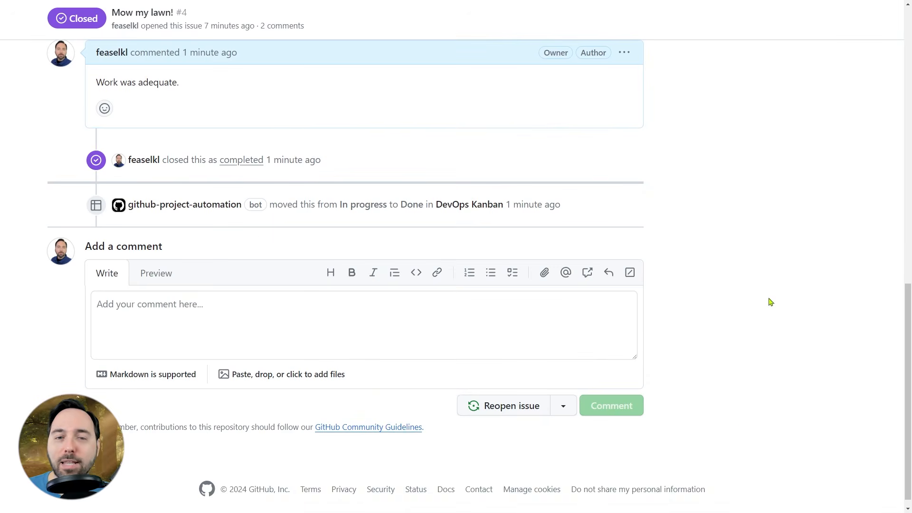
key(F5)
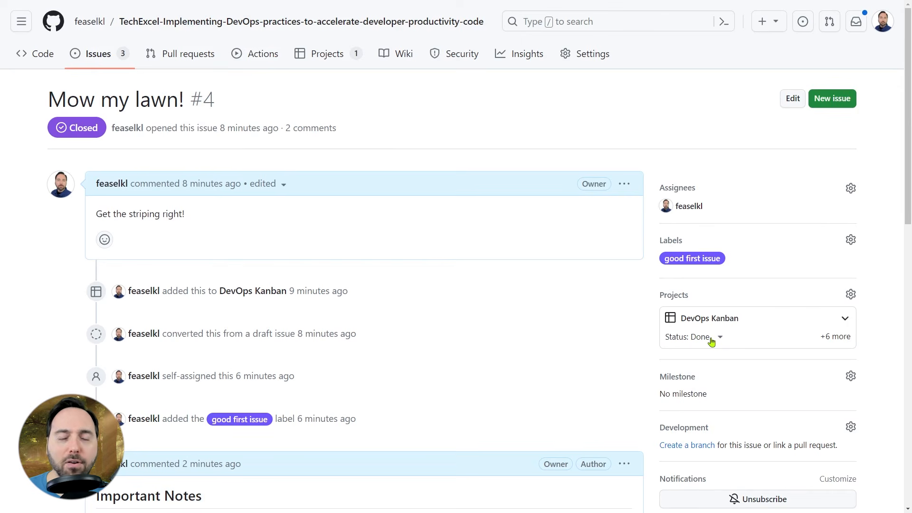
click(845, 343)
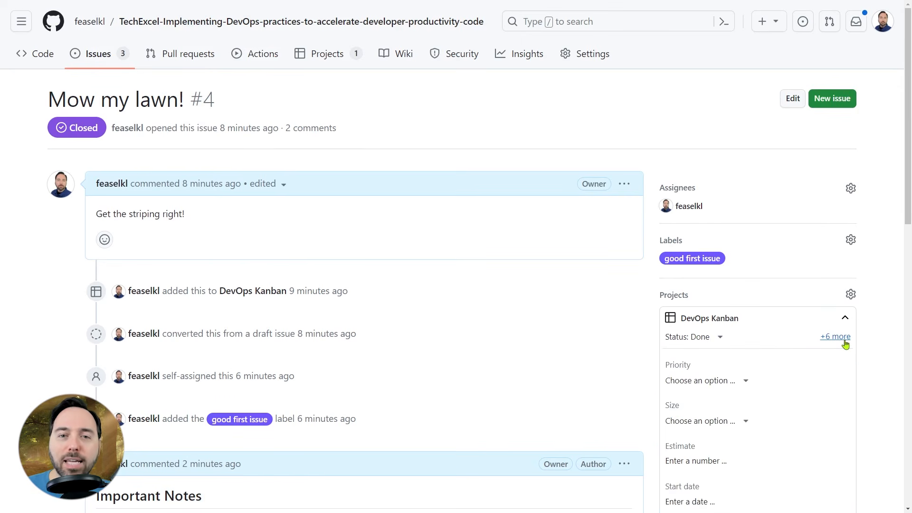
scroll(892, 340, down, 4)
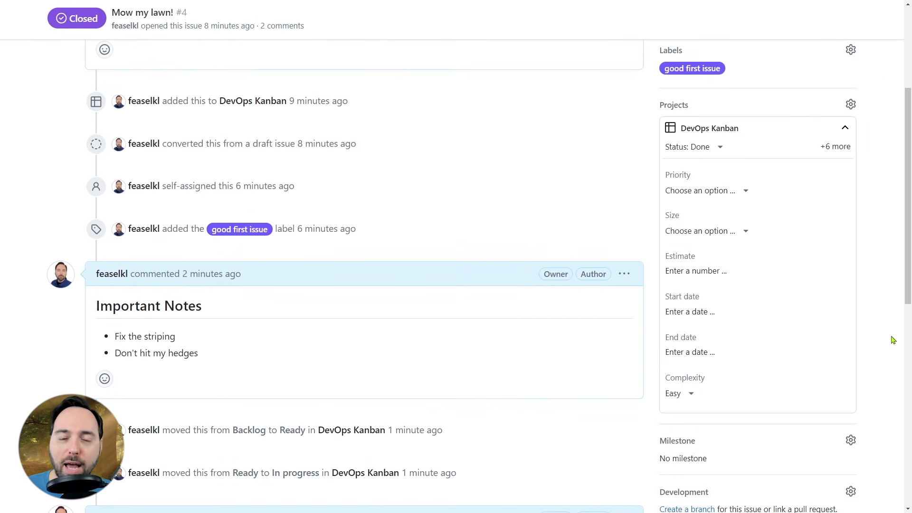
click(746, 192)
click(746, 192)
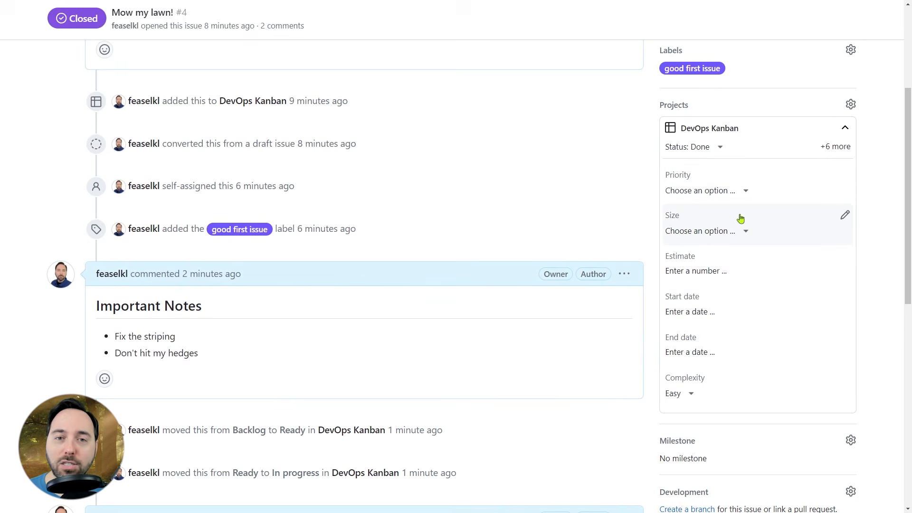
click(747, 233)
click(747, 232)
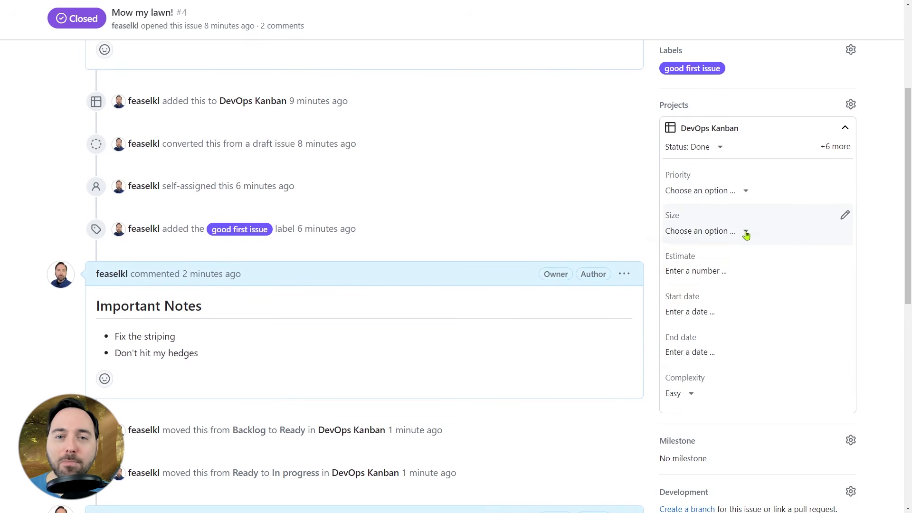